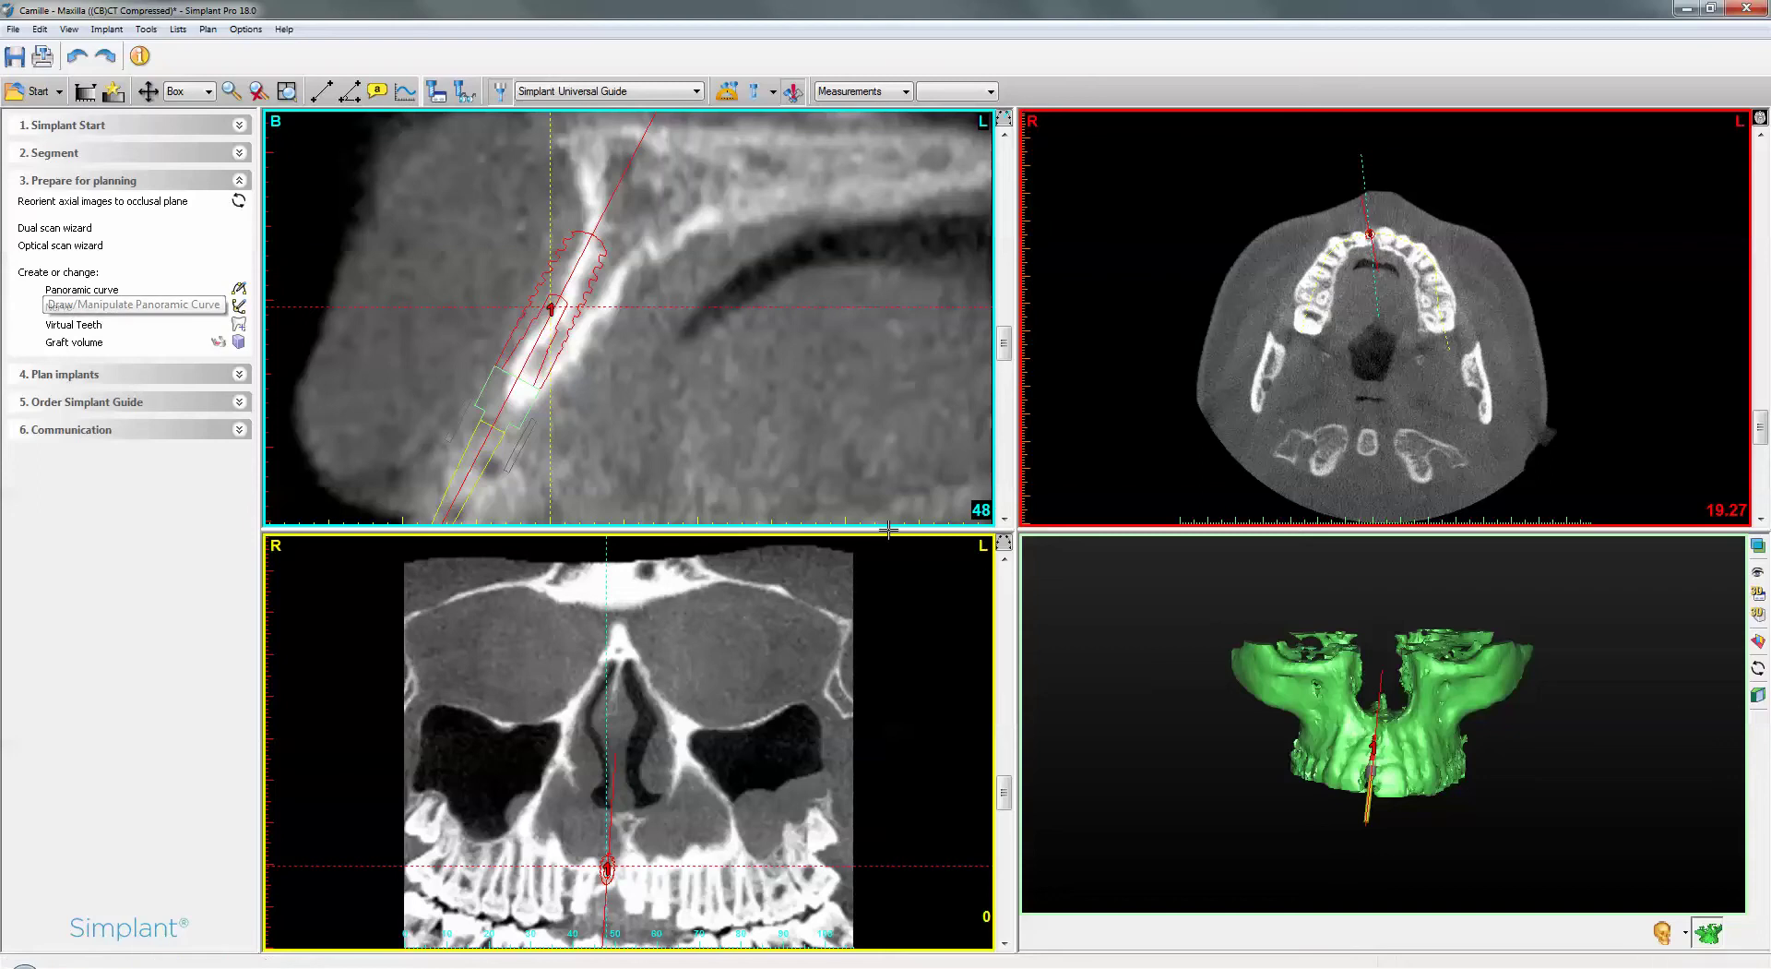
- Tilt the implant at the front of the maxilla slightly in an enlarged 3D view
double_click(1367, 758)
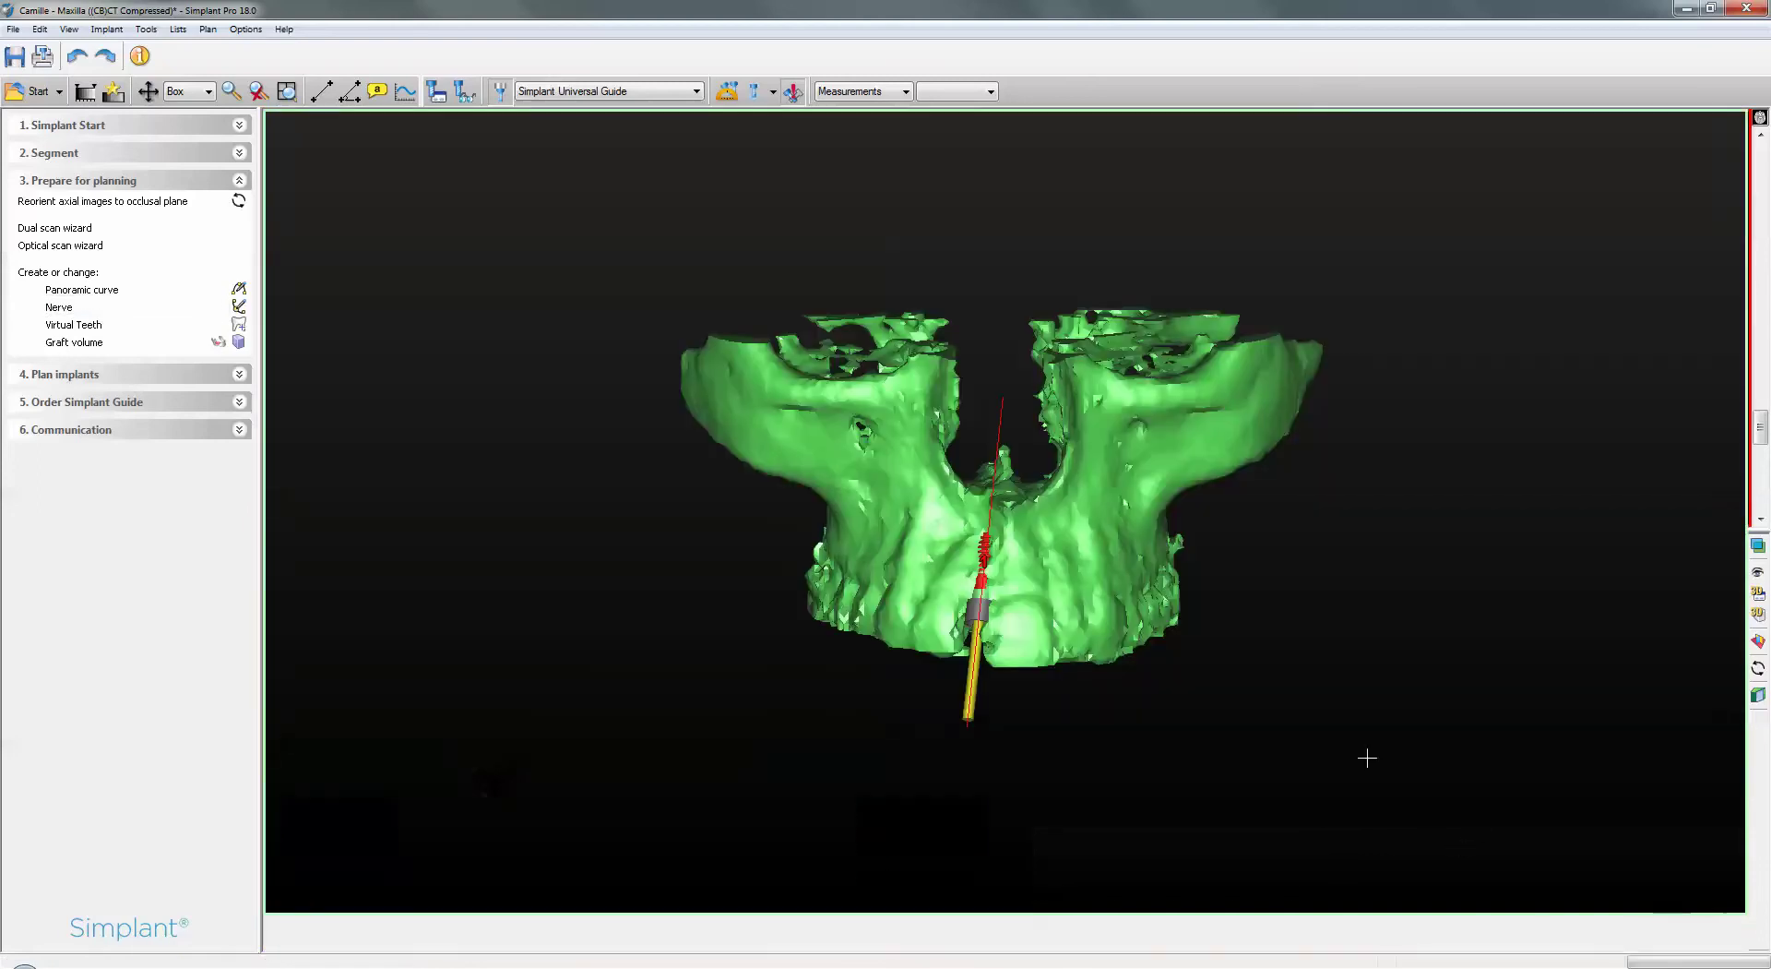
drag(1047, 595, 1048, 666)
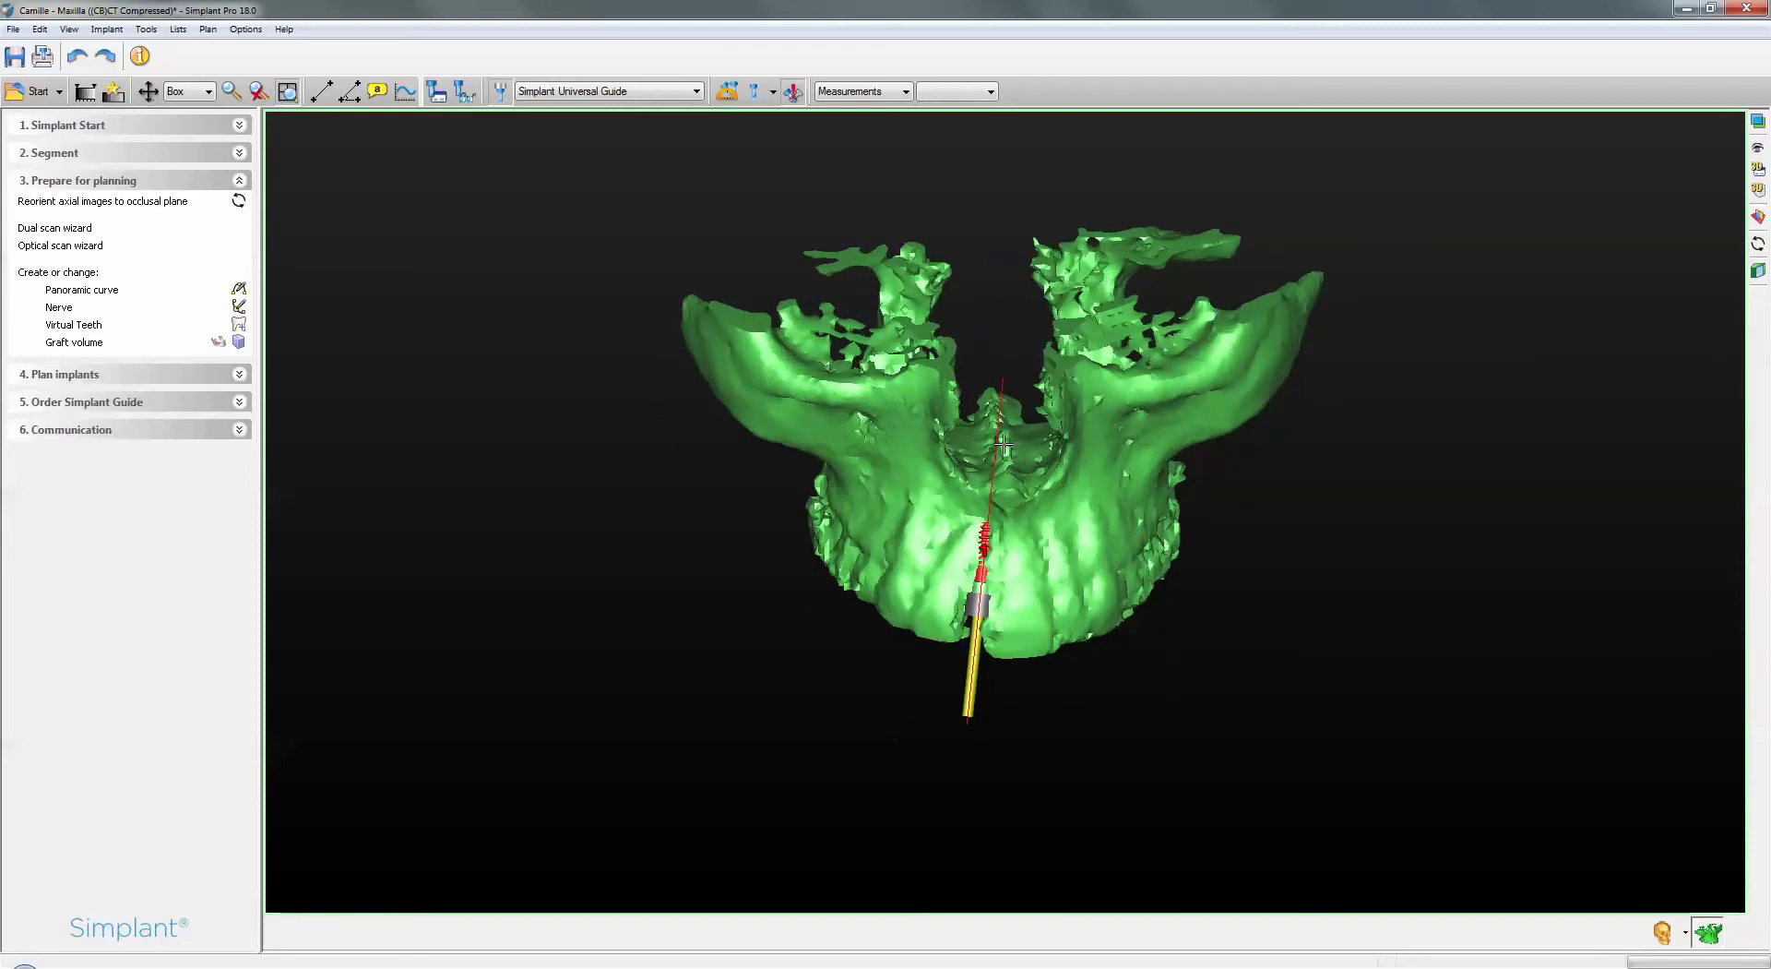
drag(996, 439, 1005, 440)
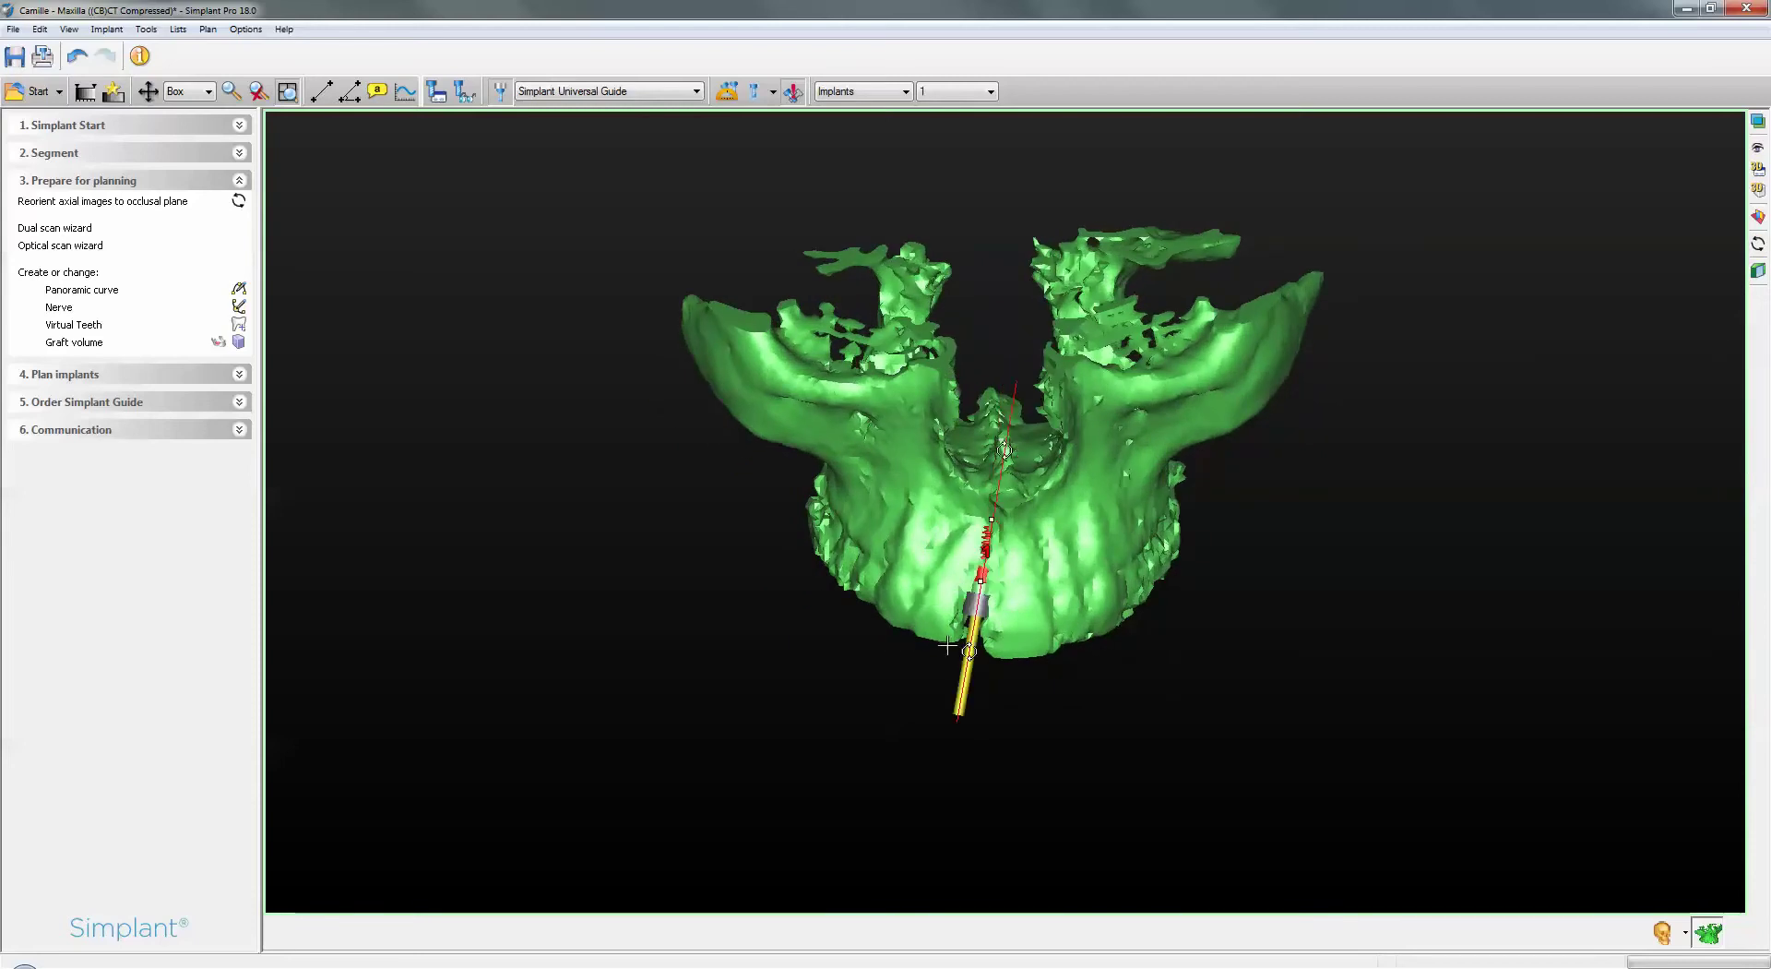
double_click(980, 544)
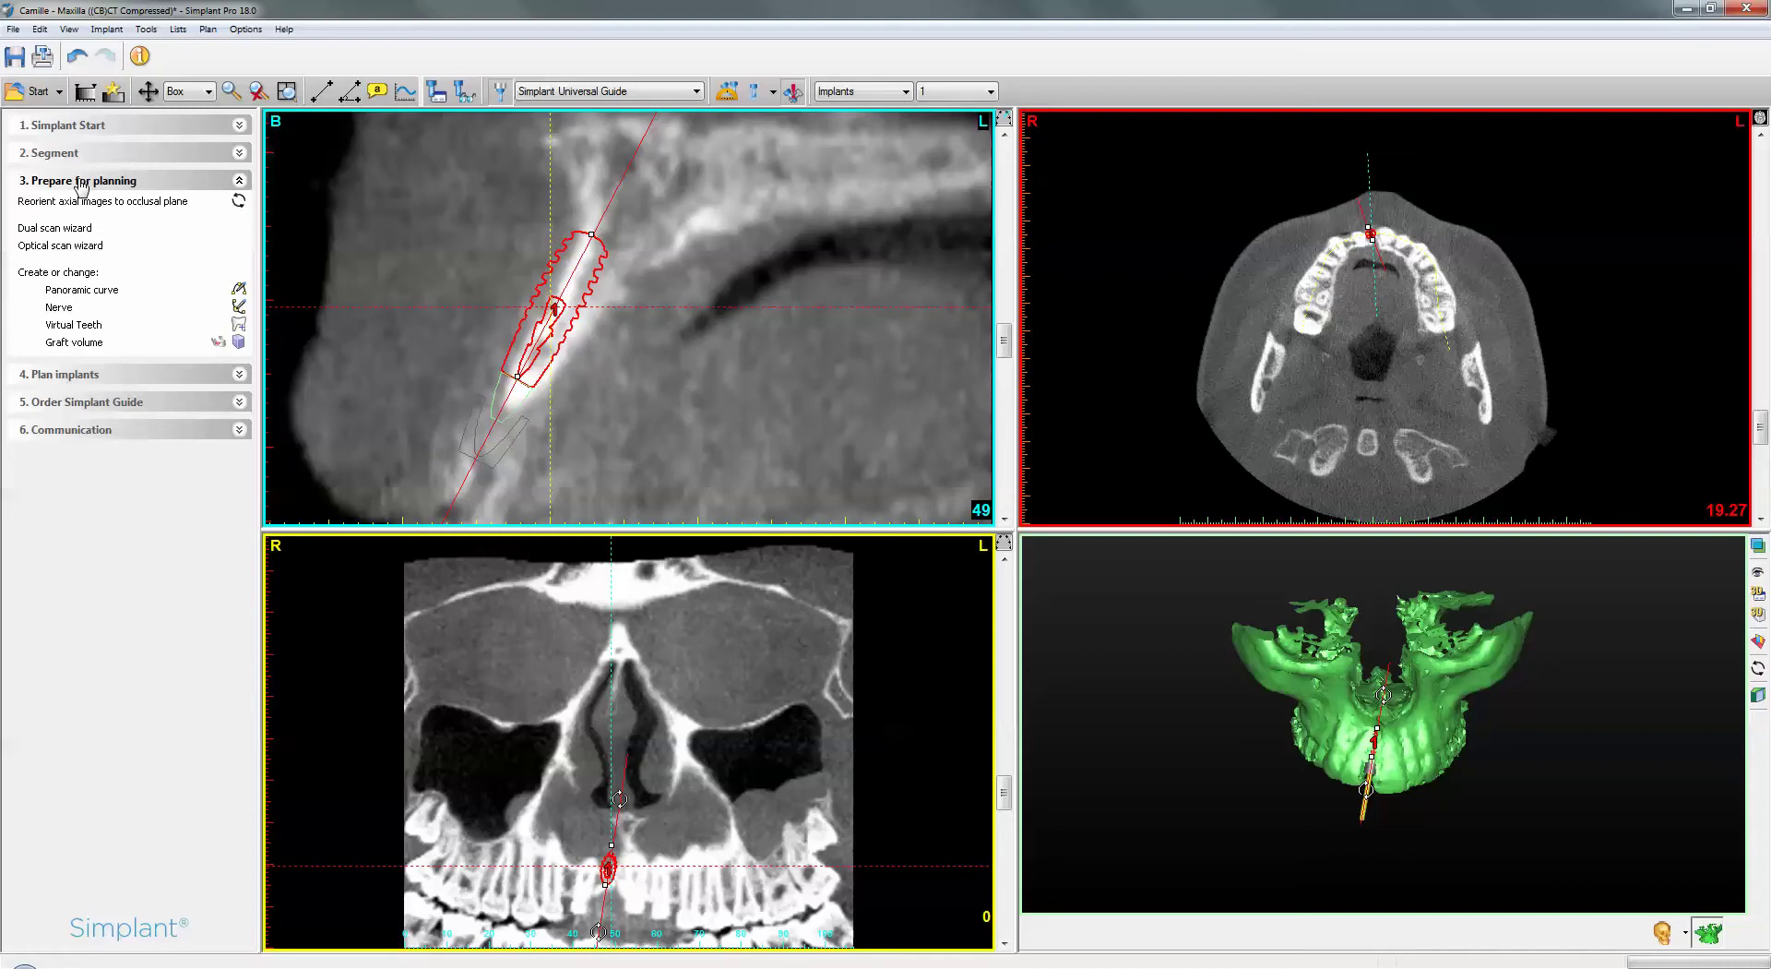
- Add a bone graft recipient area on the front of the maxilla around the implant in the enlarged 3D view
click(75, 343)
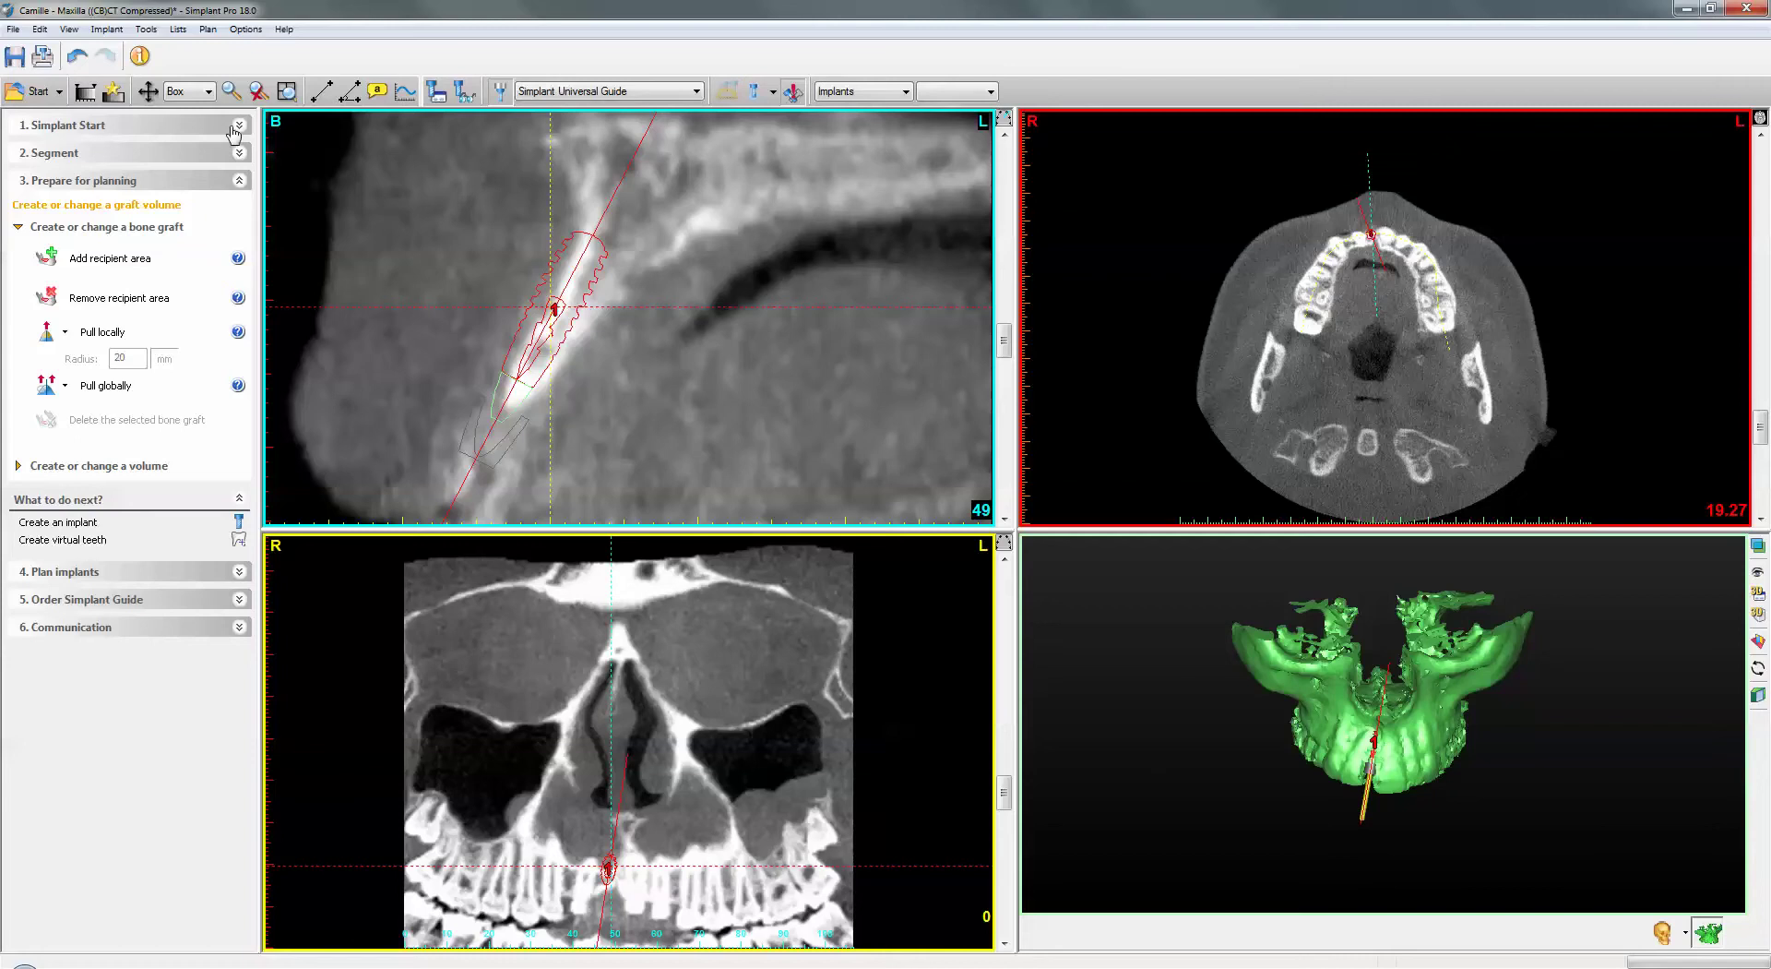
click(49, 259)
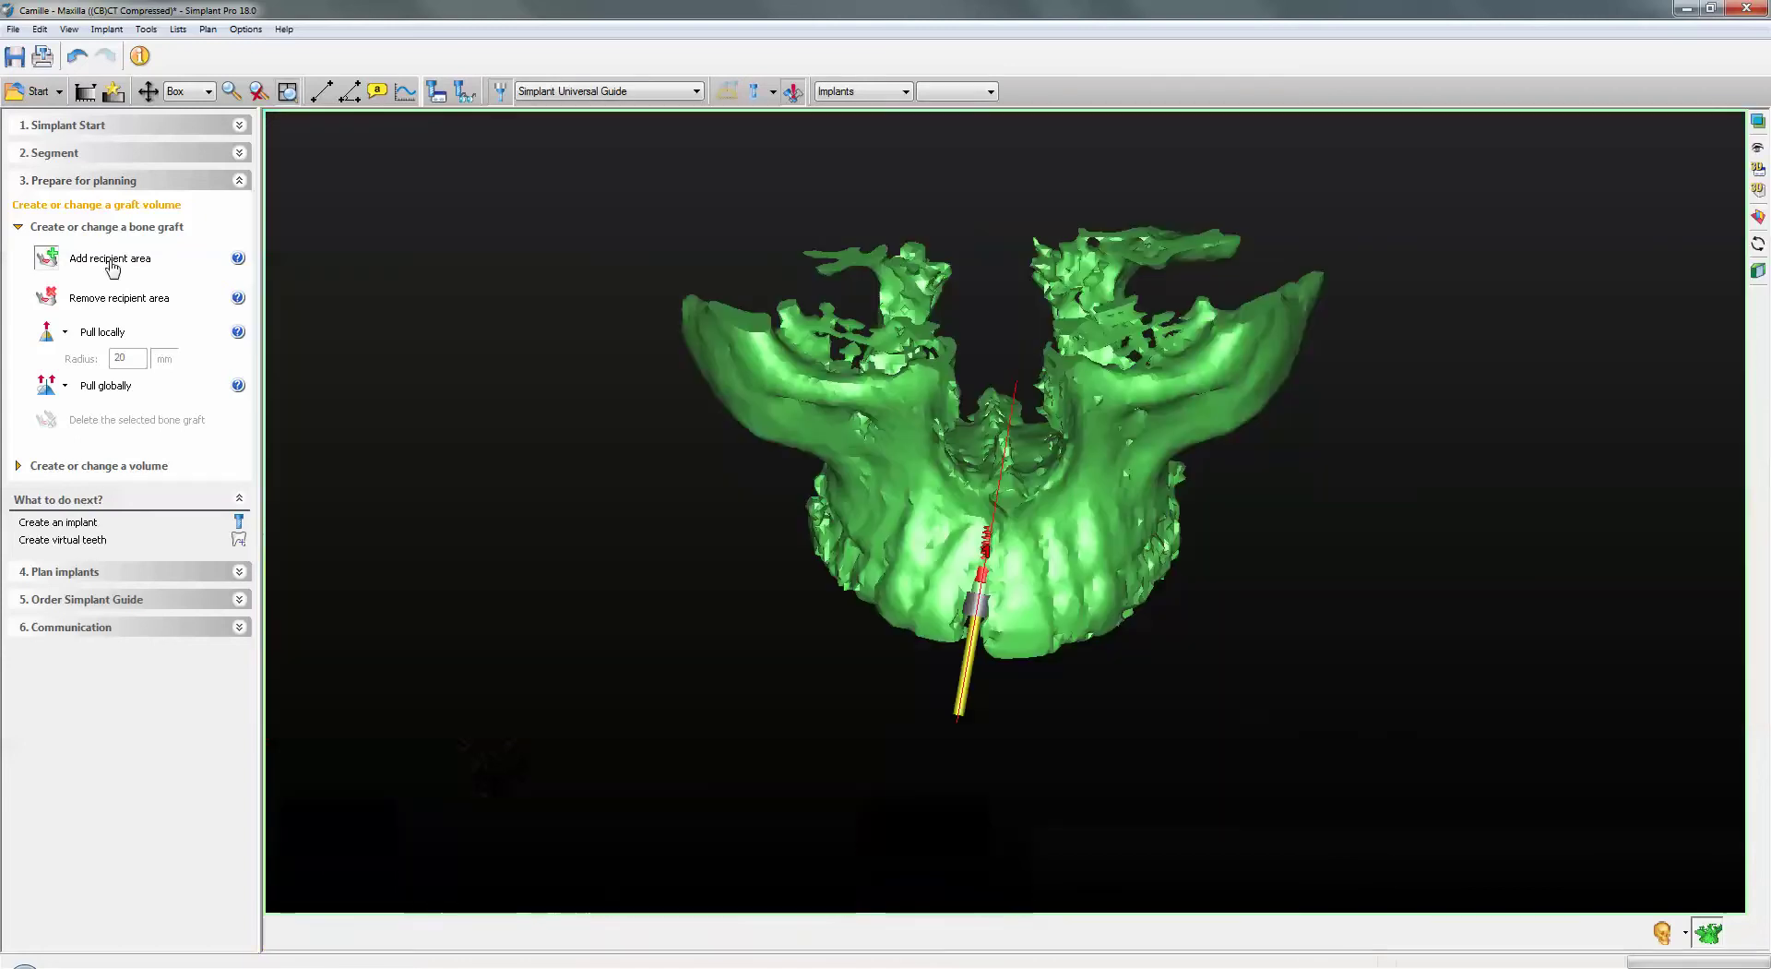
mouse_move(977, 507)
mouse_down()
mouse_move(955, 580)
mouse_move(980, 594)
mouse_move(1009, 585)
mouse_move(1006, 526)
mouse_move(981, 503)
mouse_up()
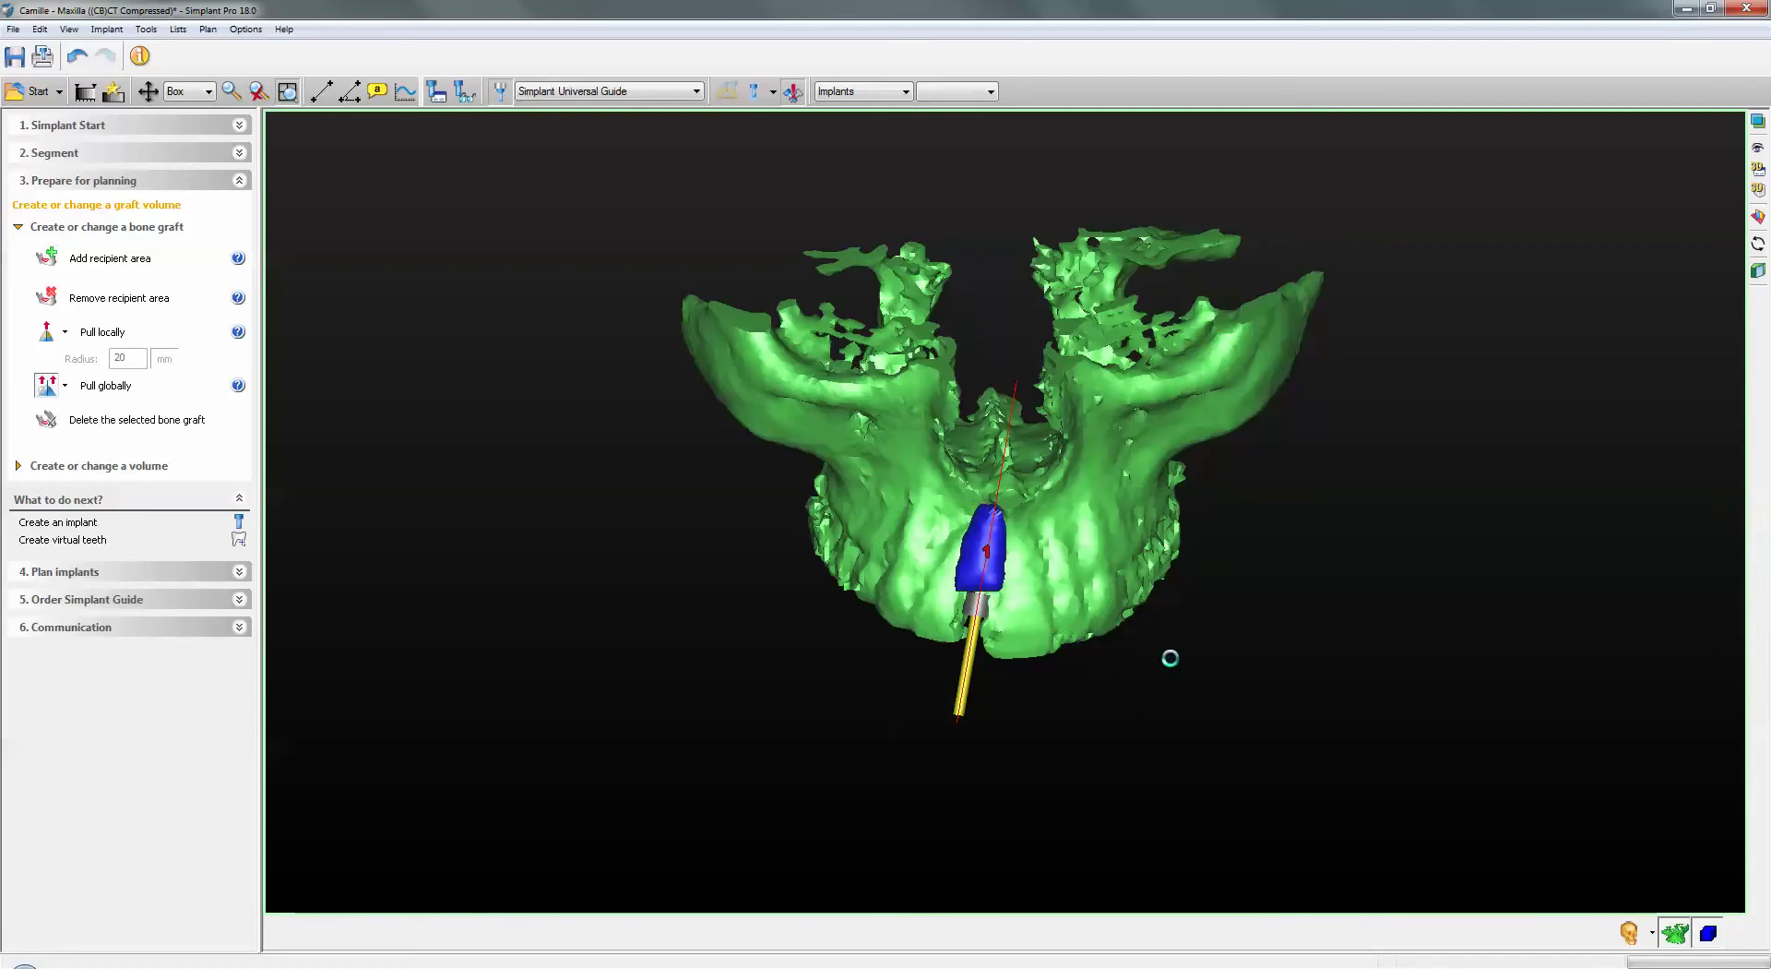
- Pull the bone graft globally to adjust its thickness, refining its outline against the implant in the cross-section
drag(1060, 562, 901, 513)
right_drag(901, 513, 881, 520)
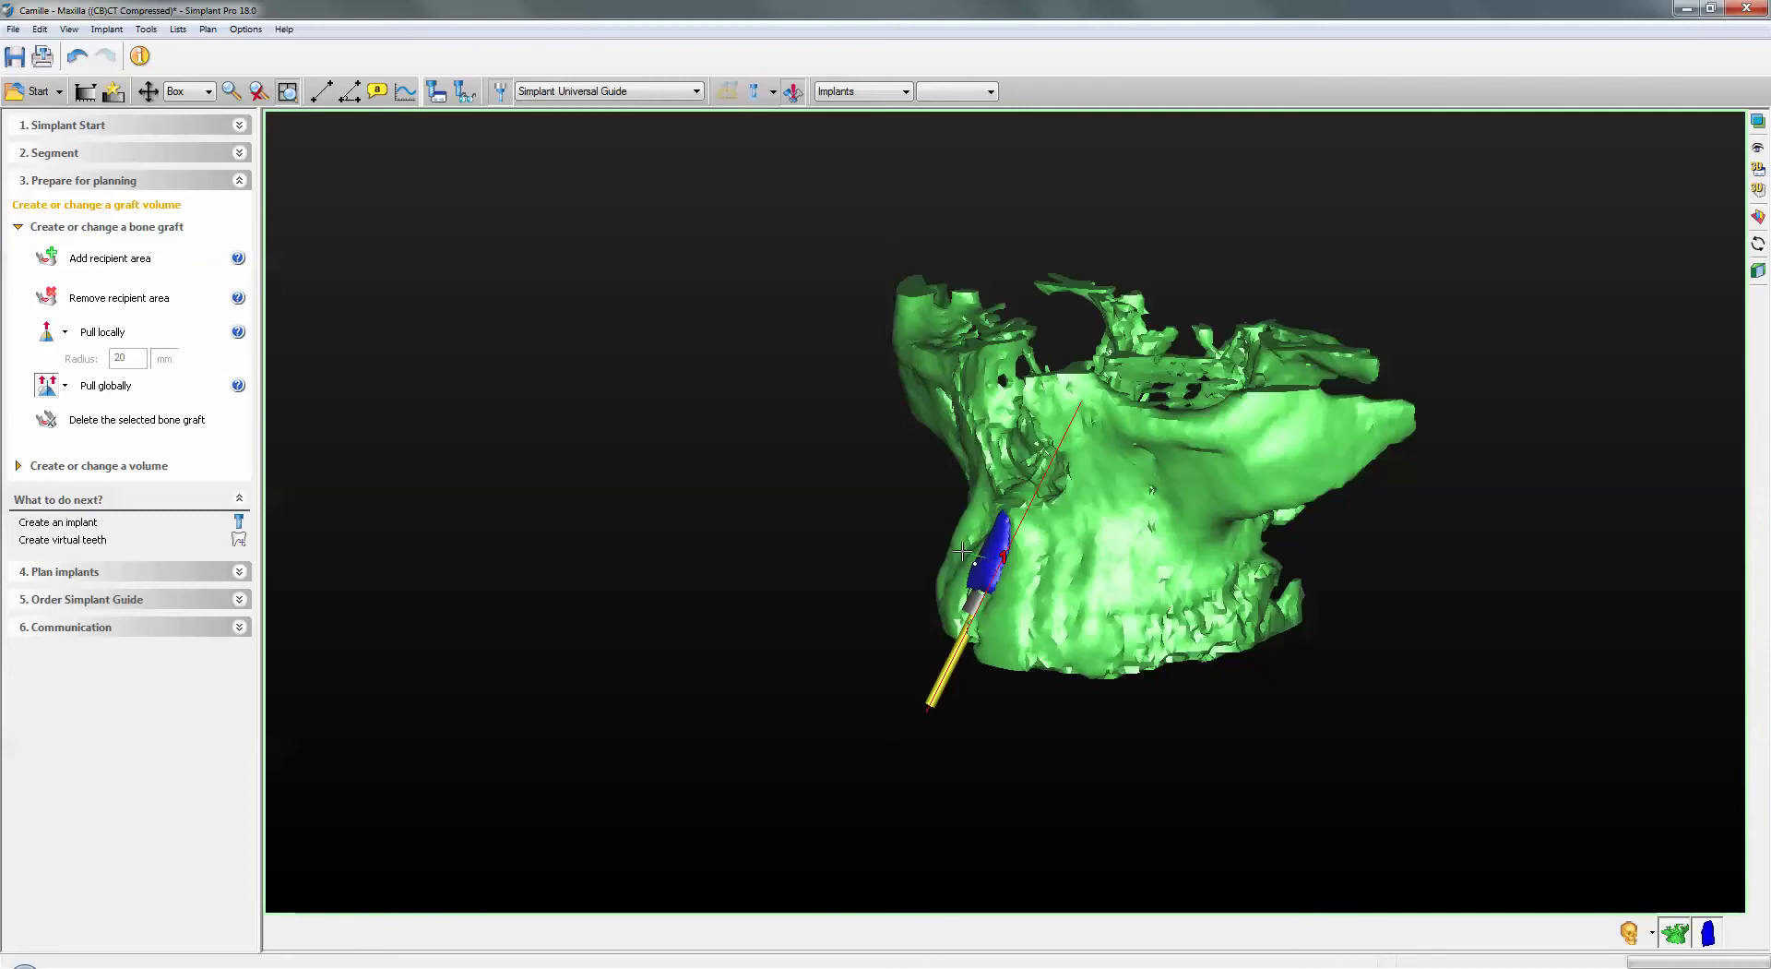
drag(962, 551, 961, 552)
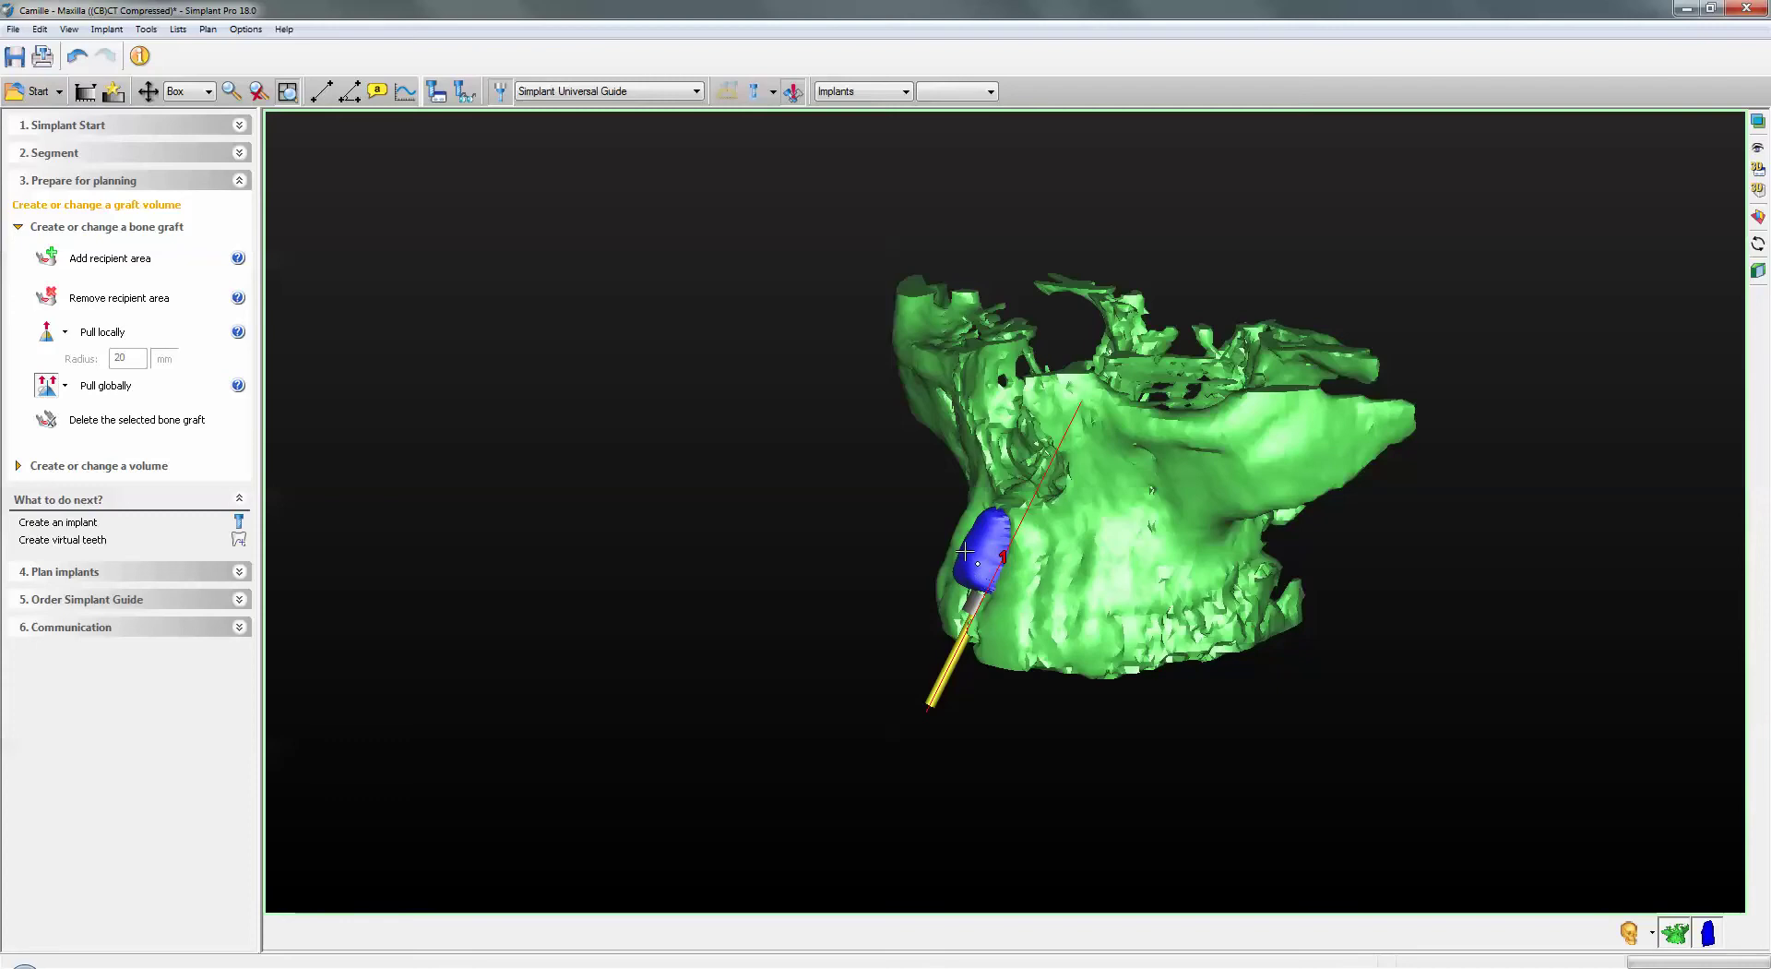
drag(983, 560, 984, 560)
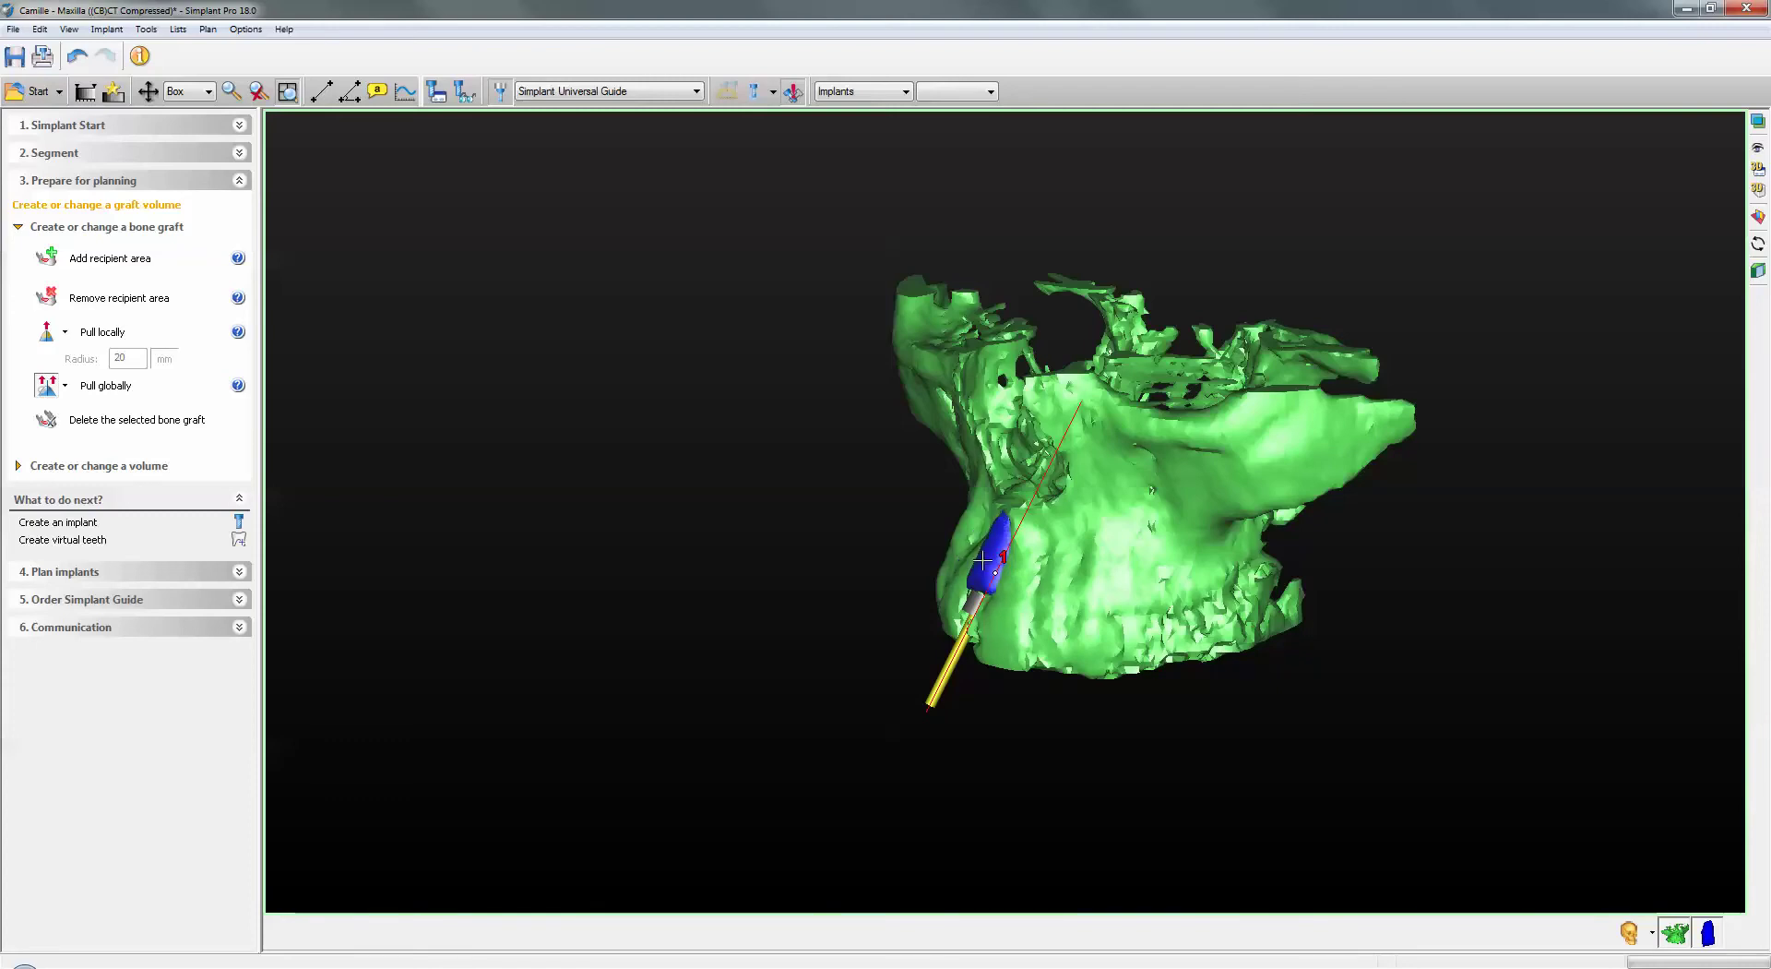
key(space)
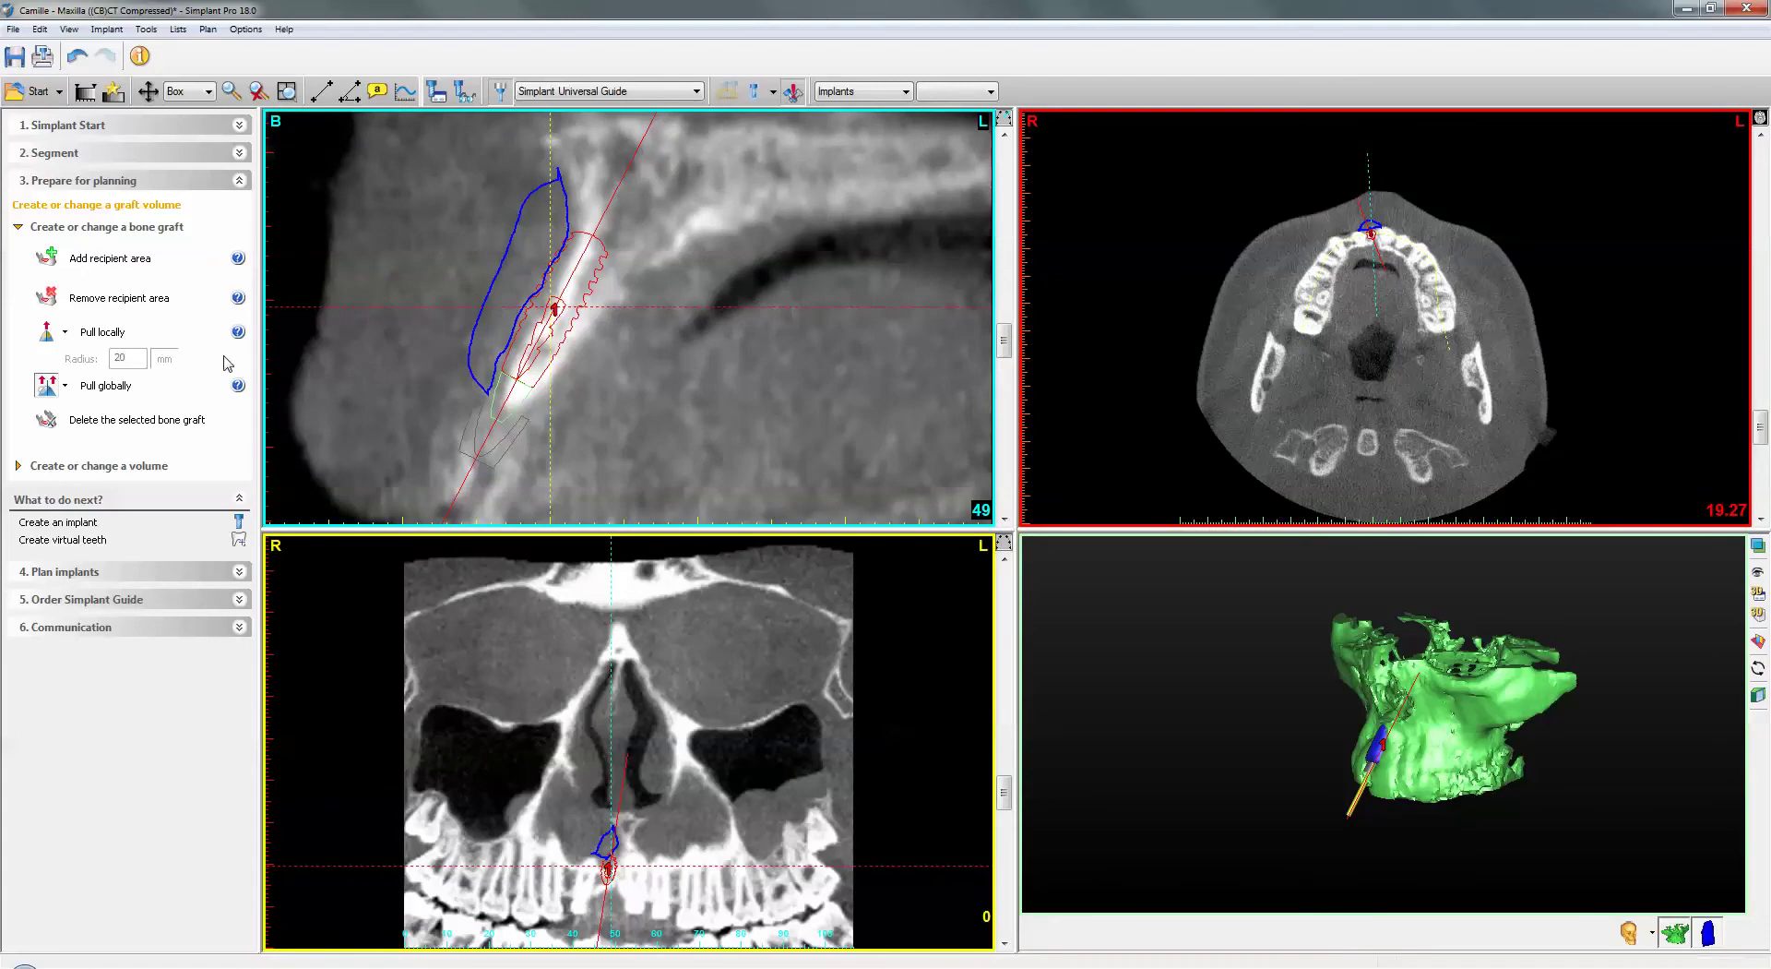
click(503, 299)
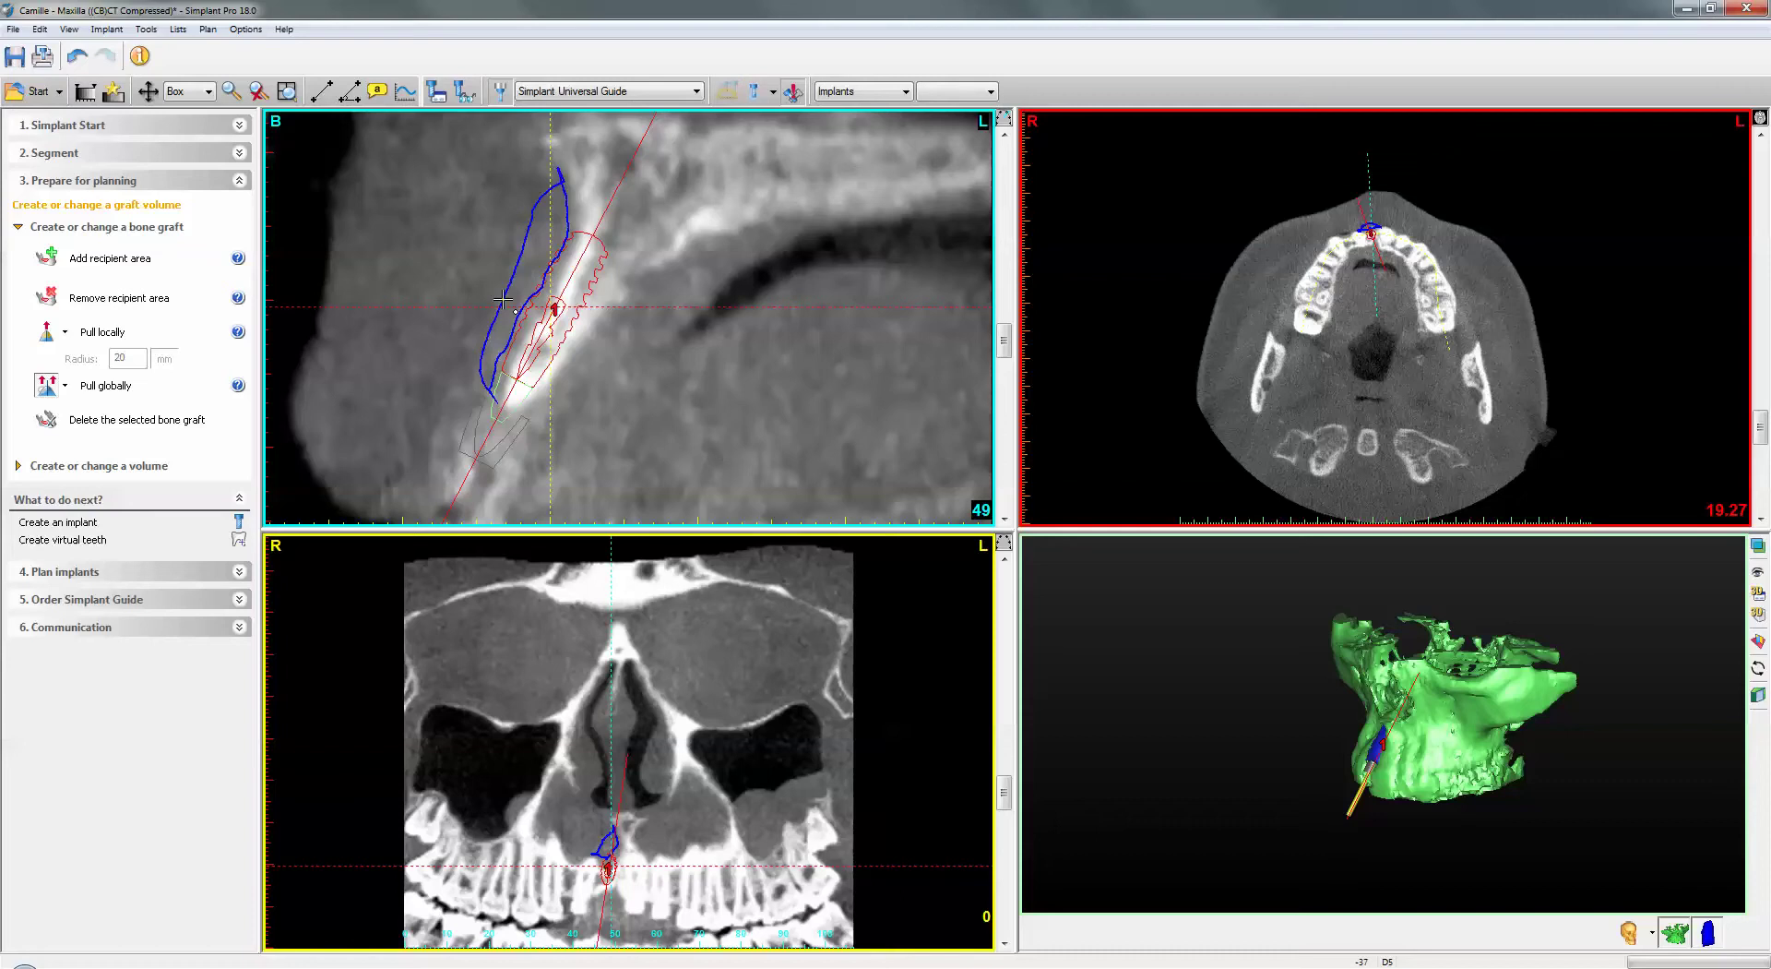
- Measure the distance from the graft's outer edge across the implant to the palatal side of the bone in the cross-section
click(323, 94)
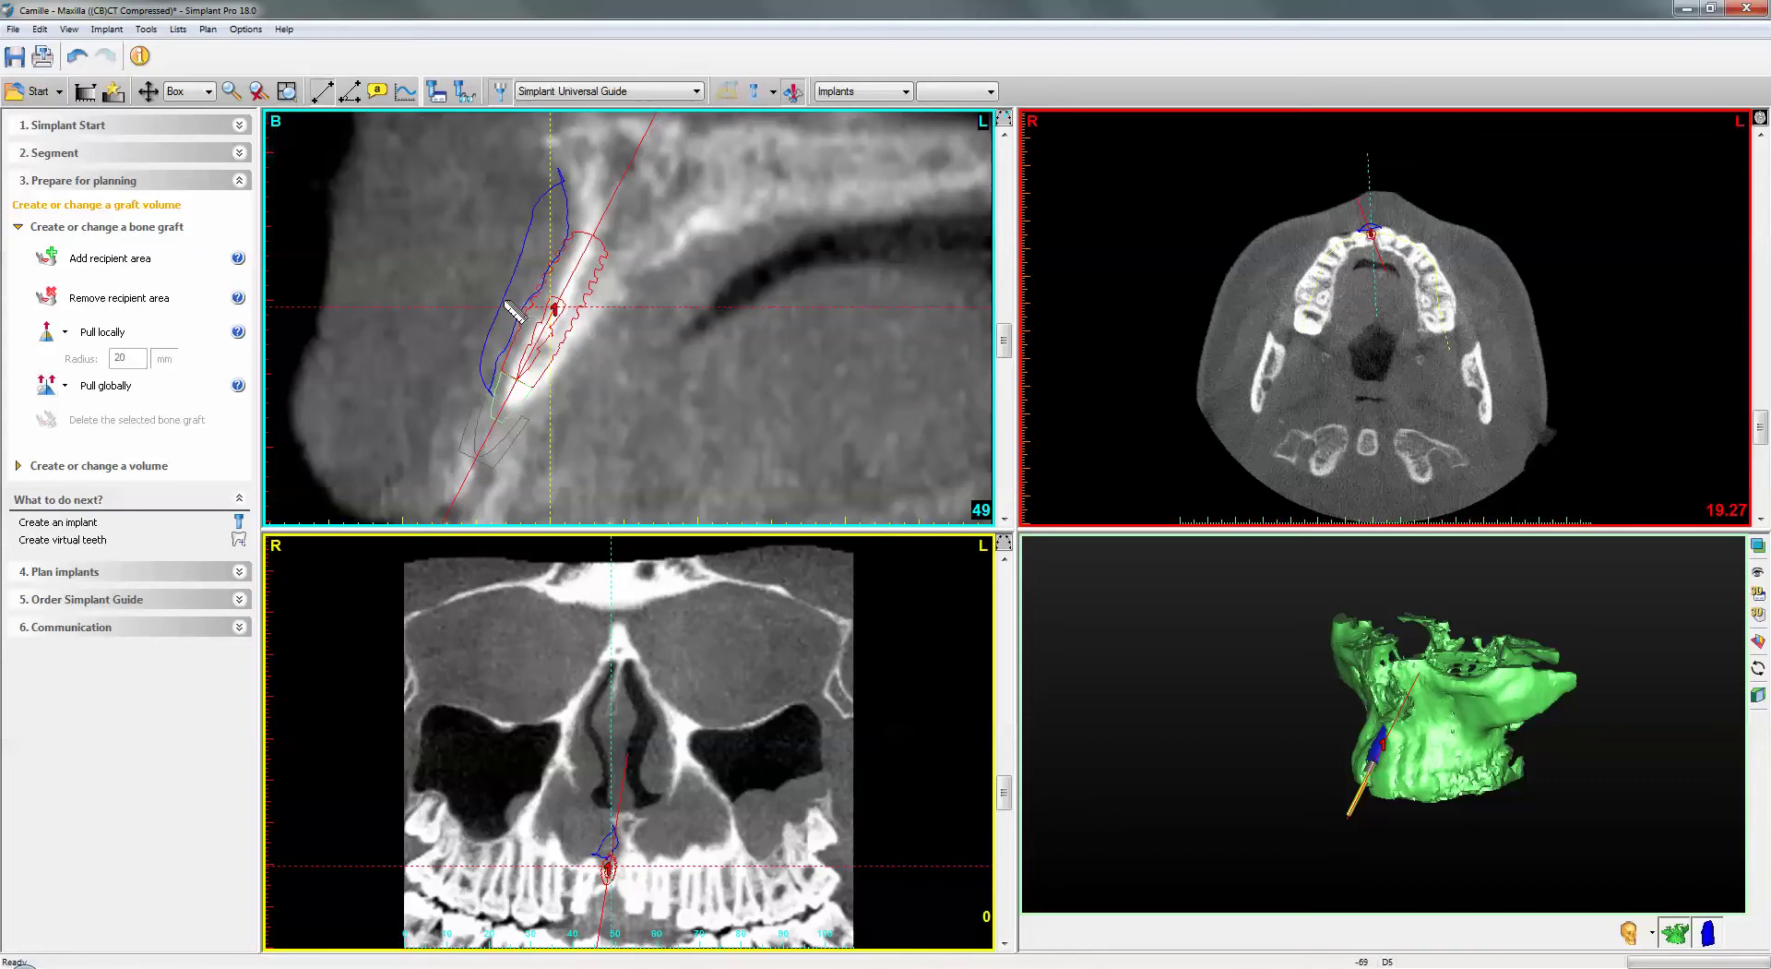
drag(503, 299, 528, 318)
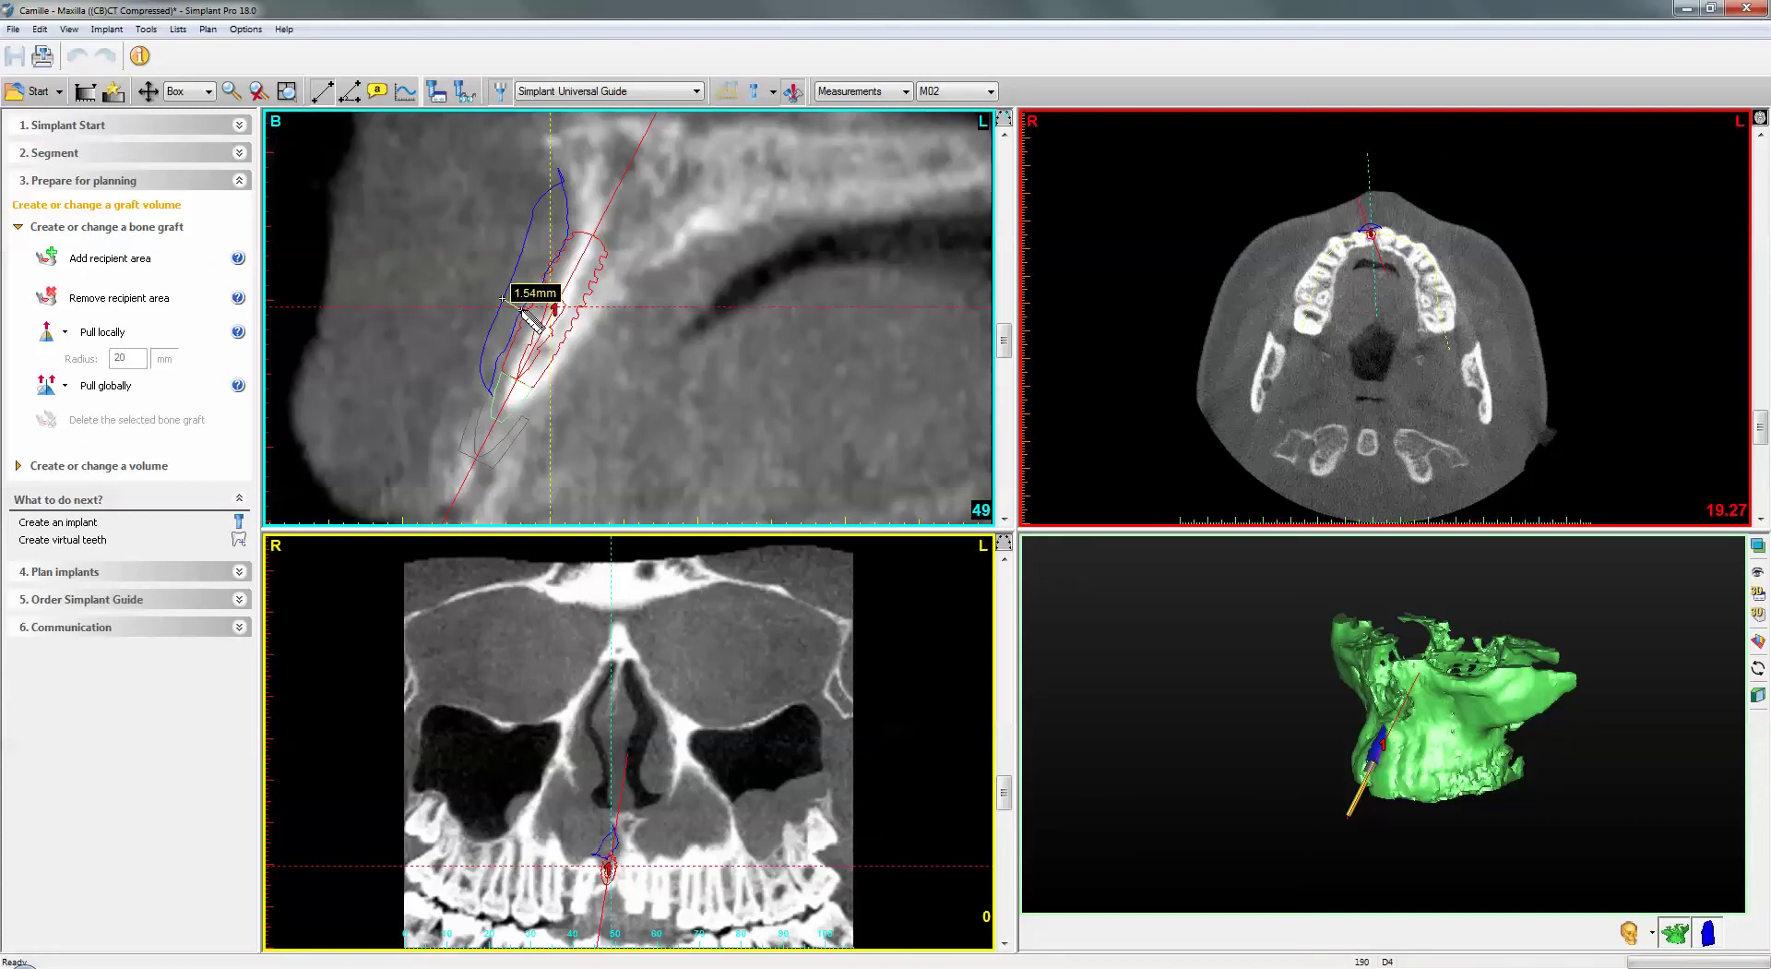
drag(526, 313, 581, 343)
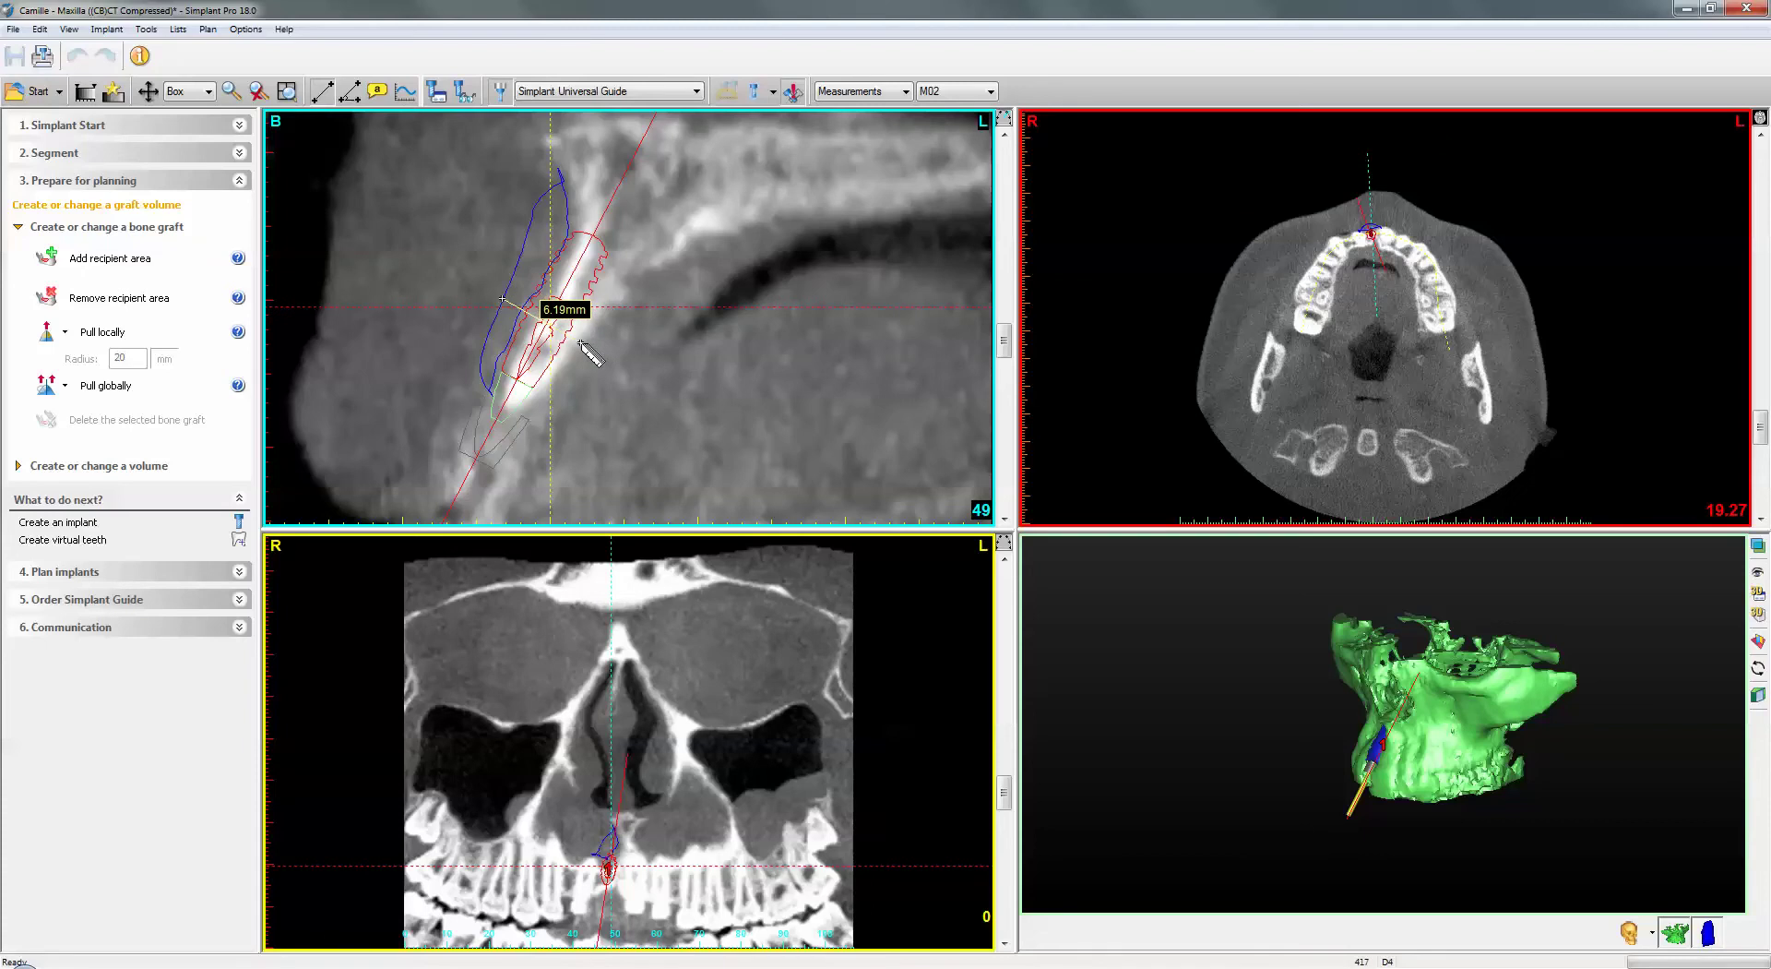
drag(581, 343, 581, 343)
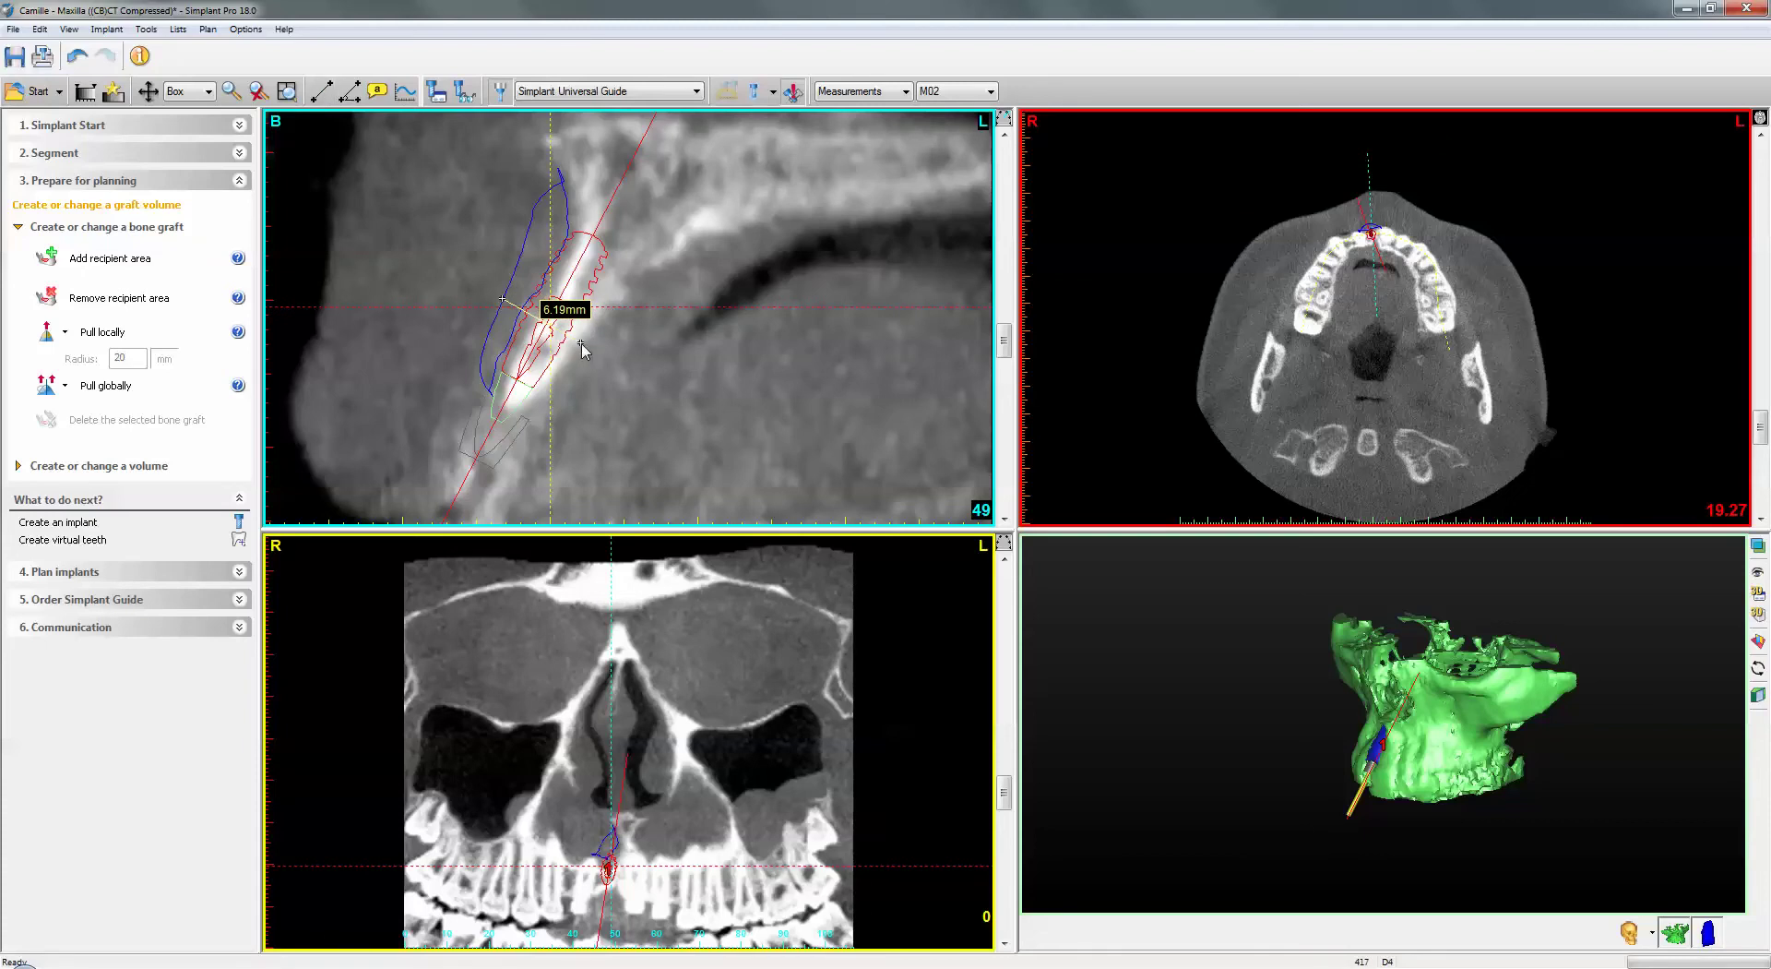
- Shift the front implant slightly toward the bone graft in the cross-section
click(577, 279)
drag(577, 279, 570, 275)
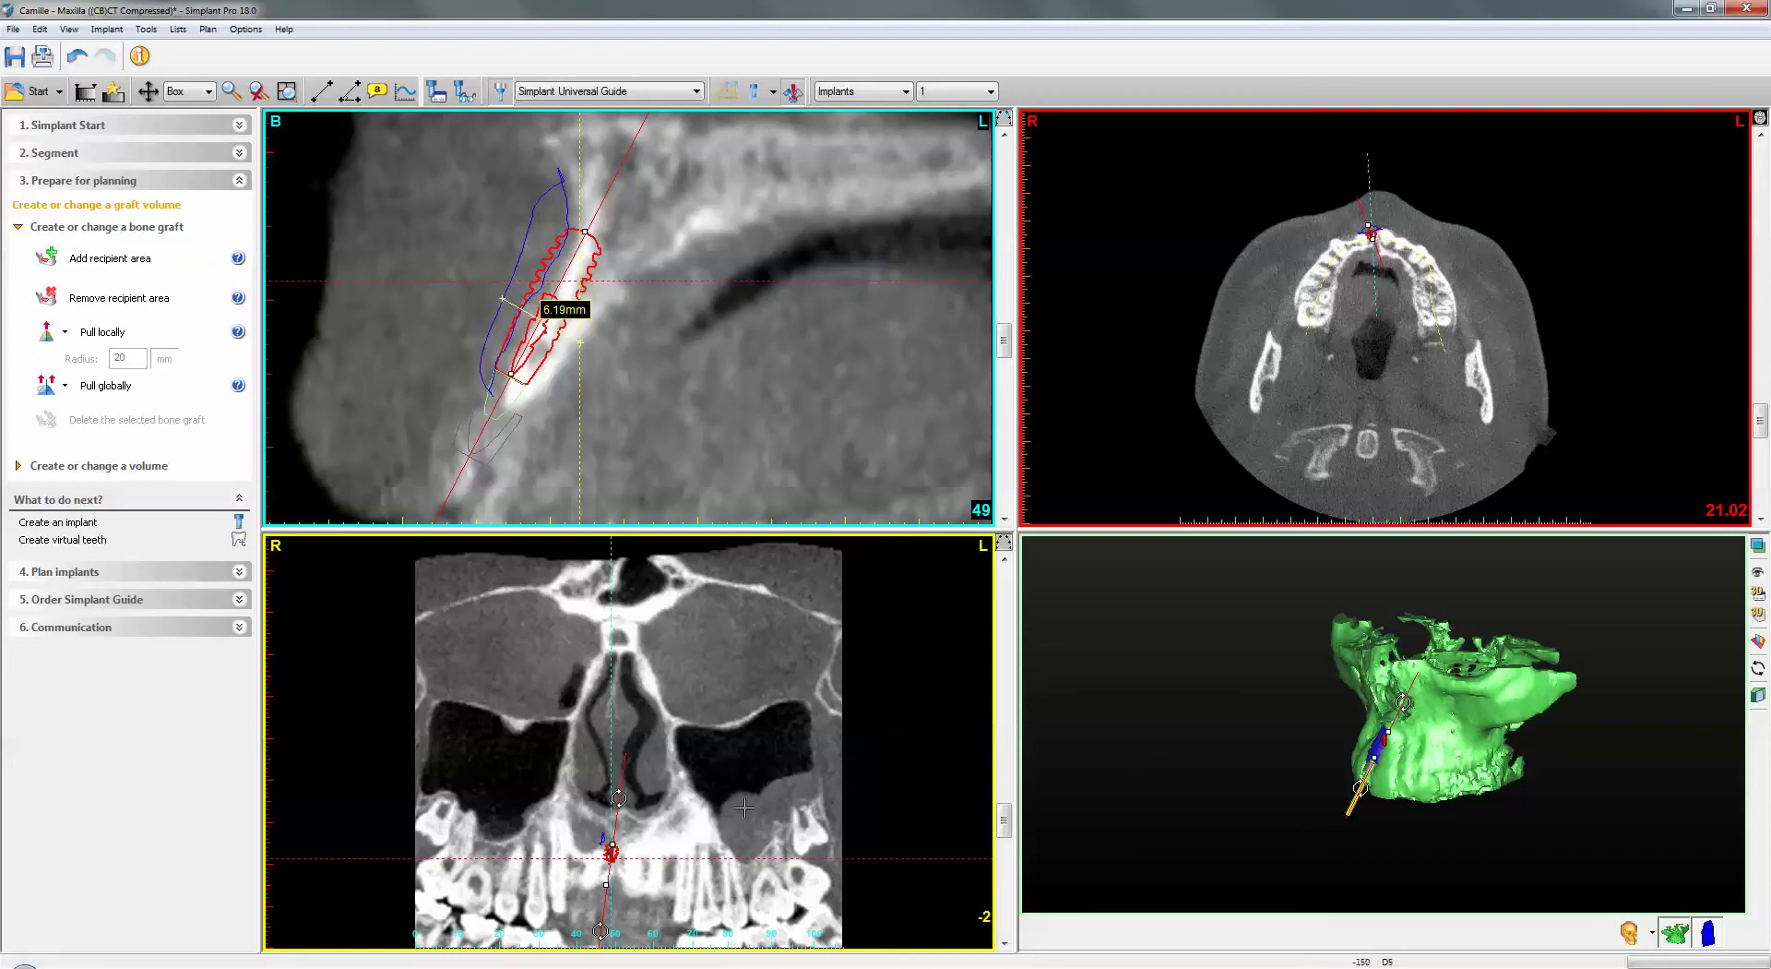
- Draw an implant in the patient's right posterior maxilla, reaching into the sinus, on cross-section 16
click(766, 880)
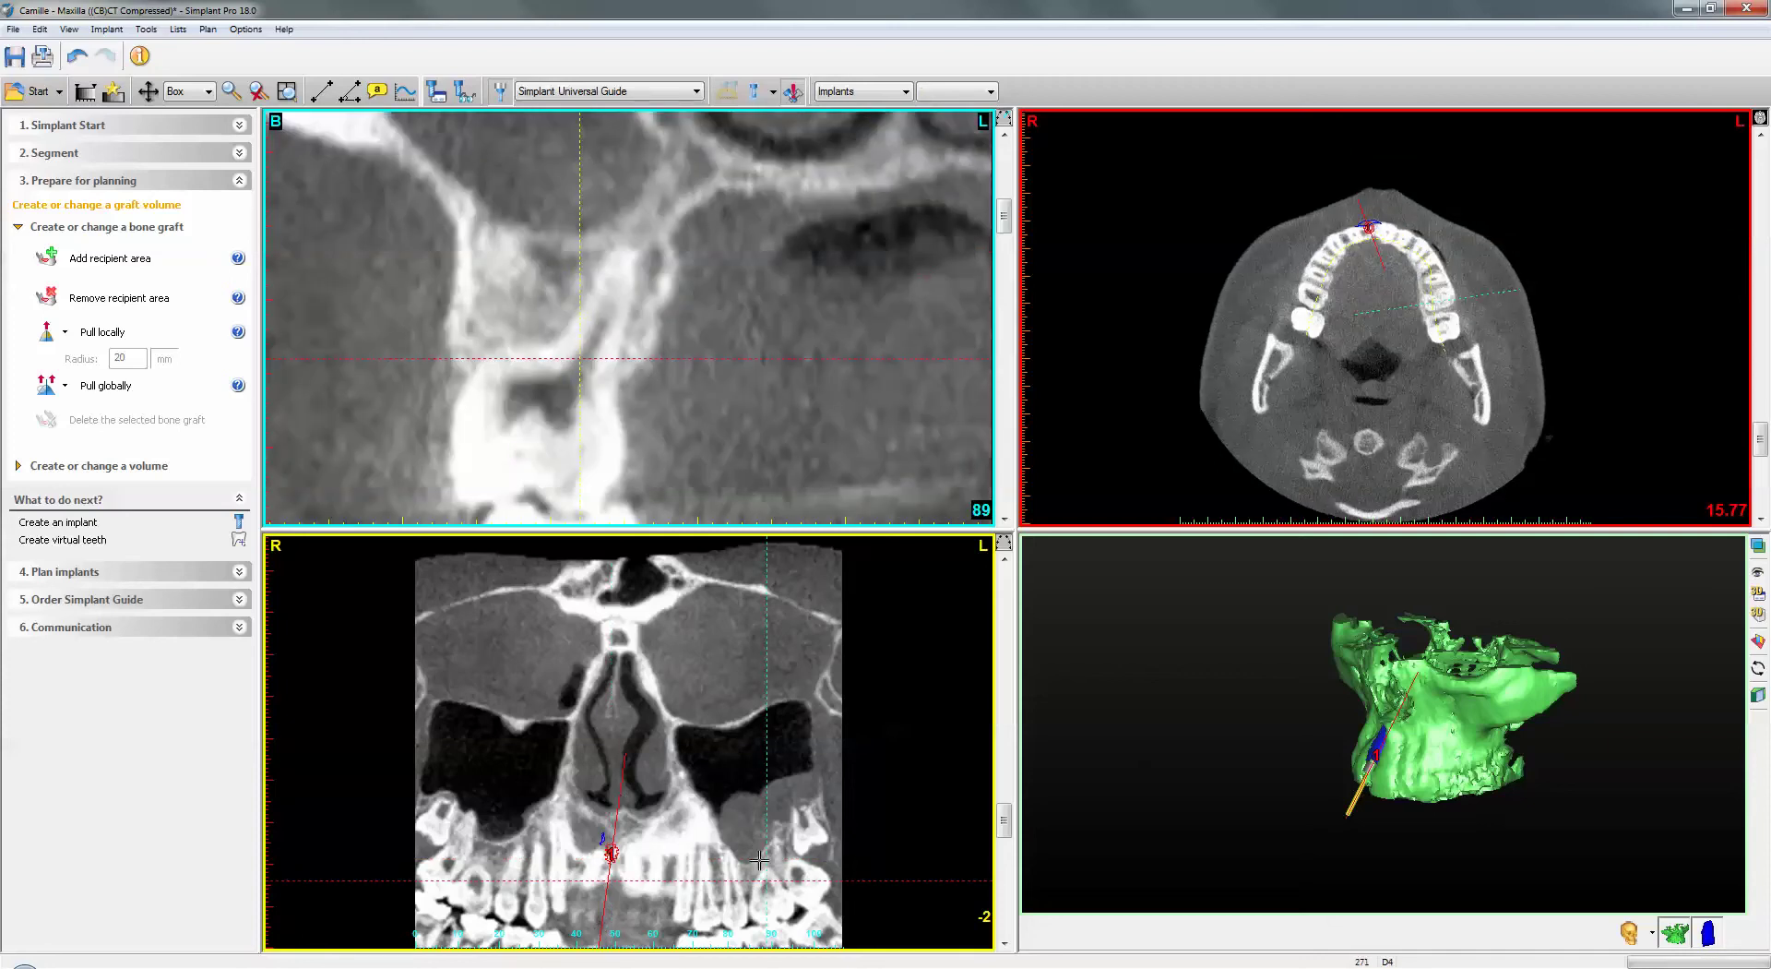
click(260, 90)
click(680, 332)
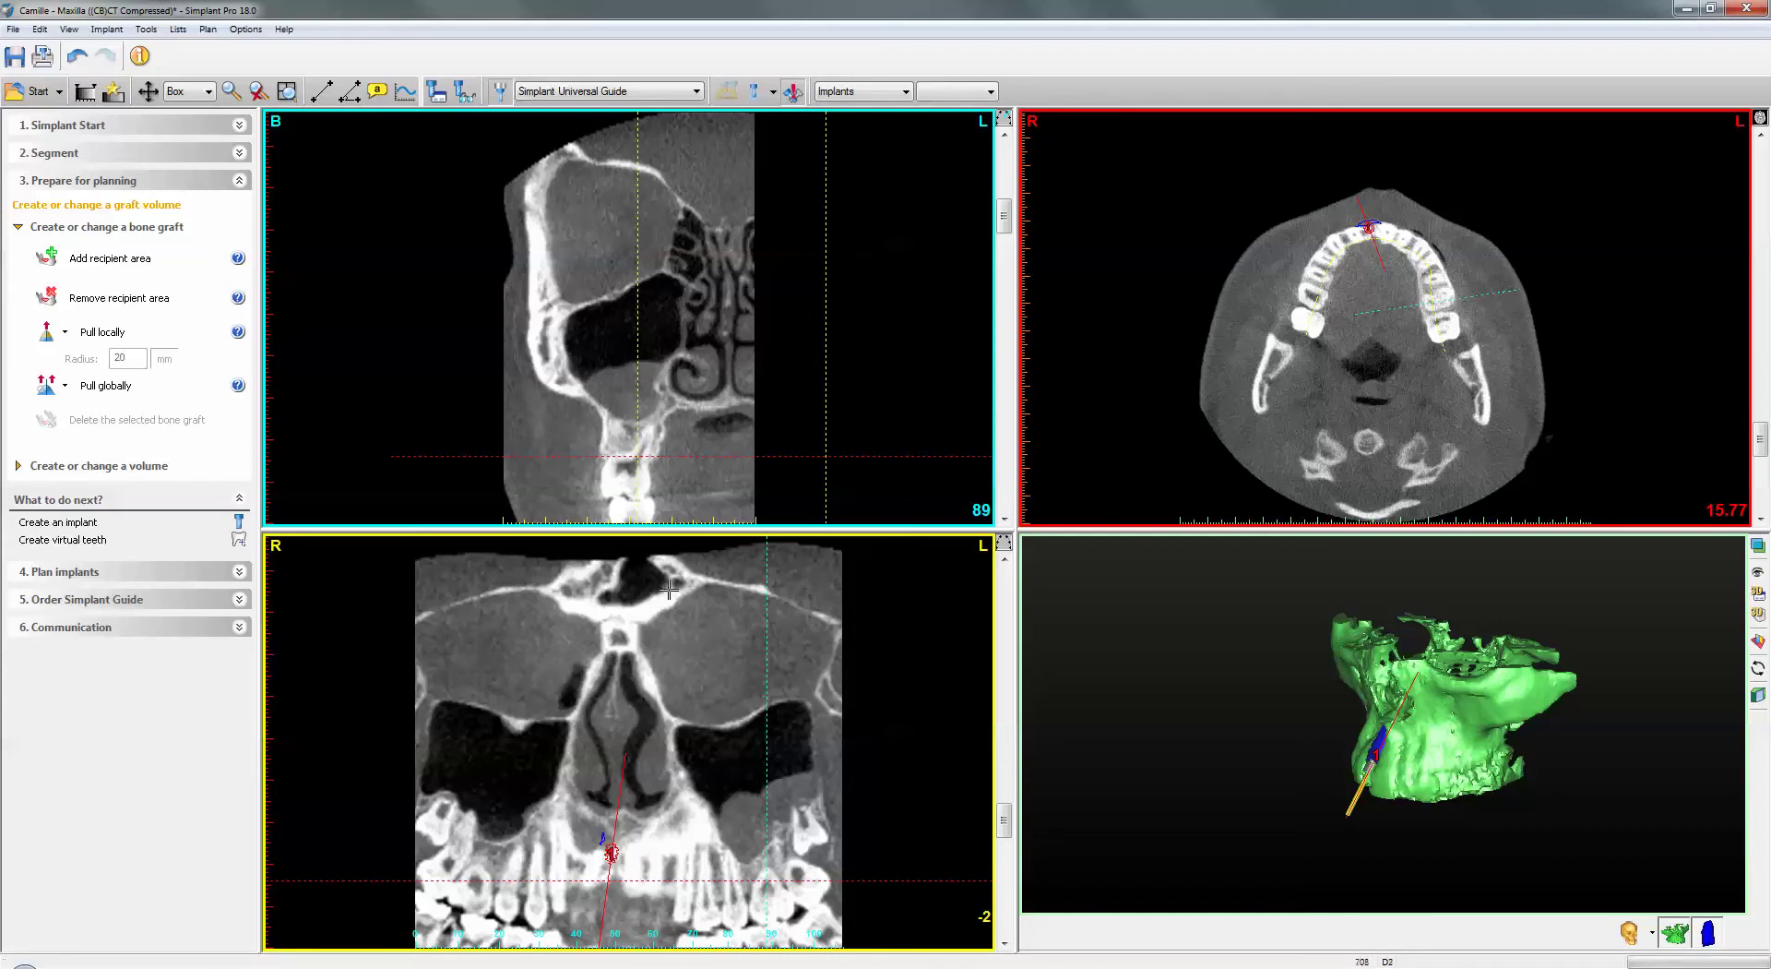
click(496, 846)
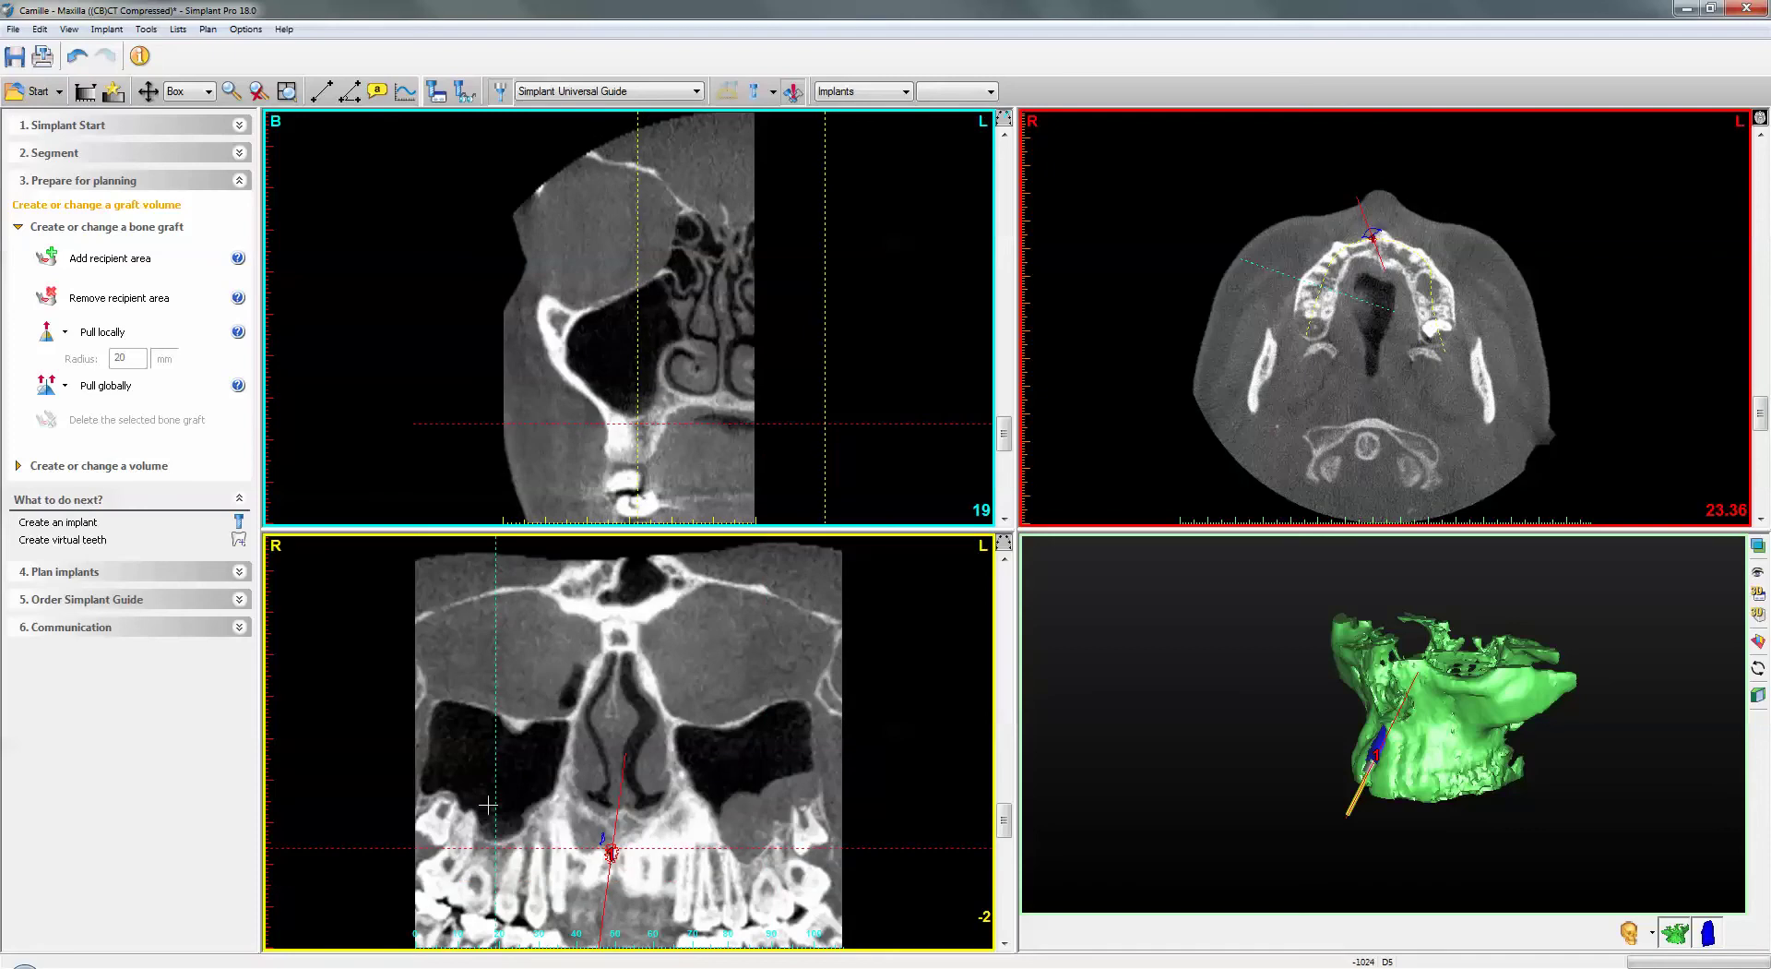
click(771, 884)
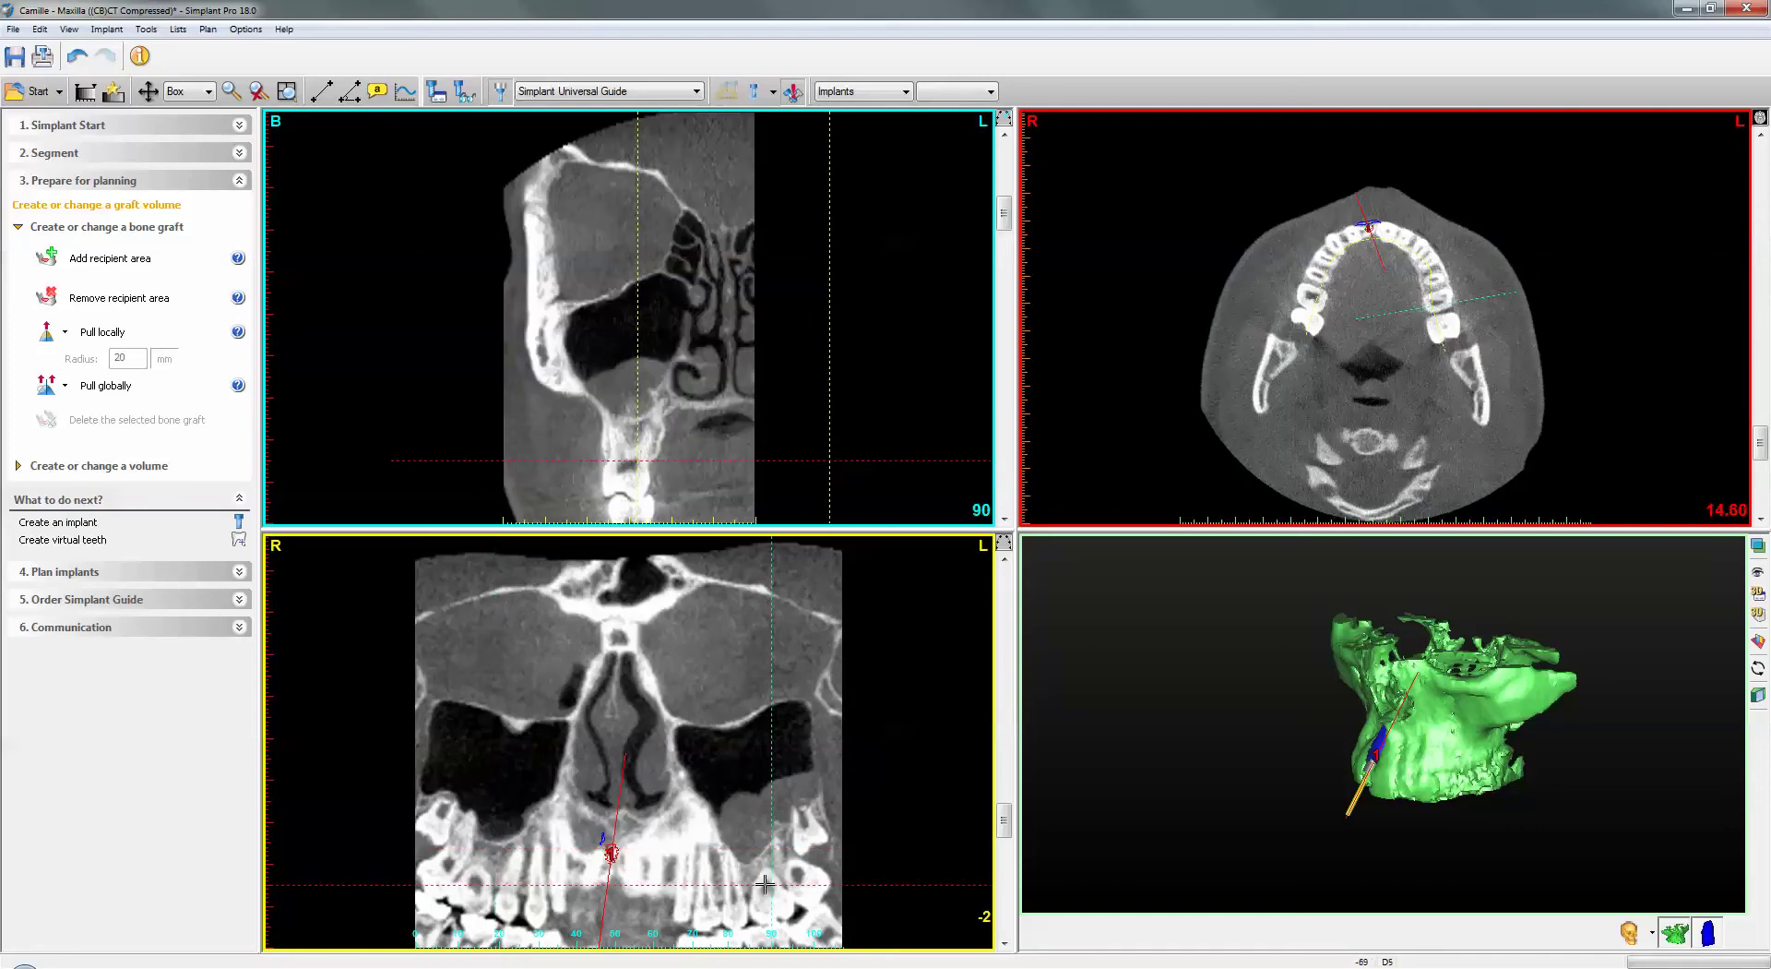
click(484, 868)
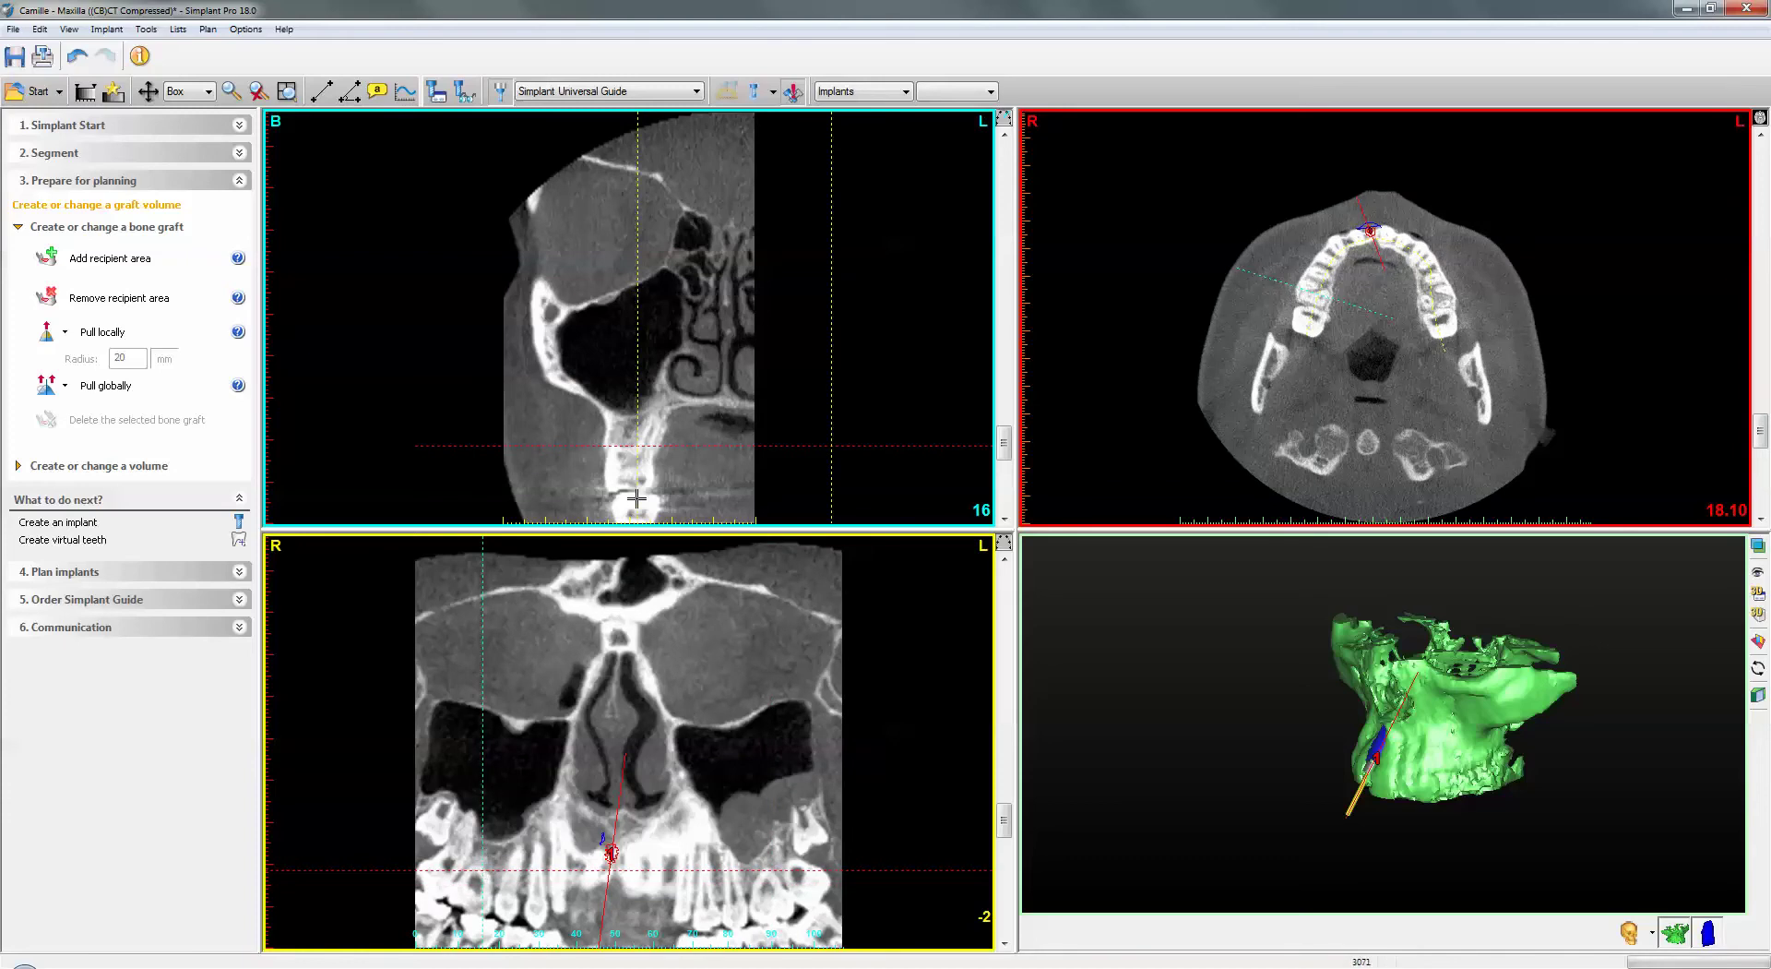
click(66, 183)
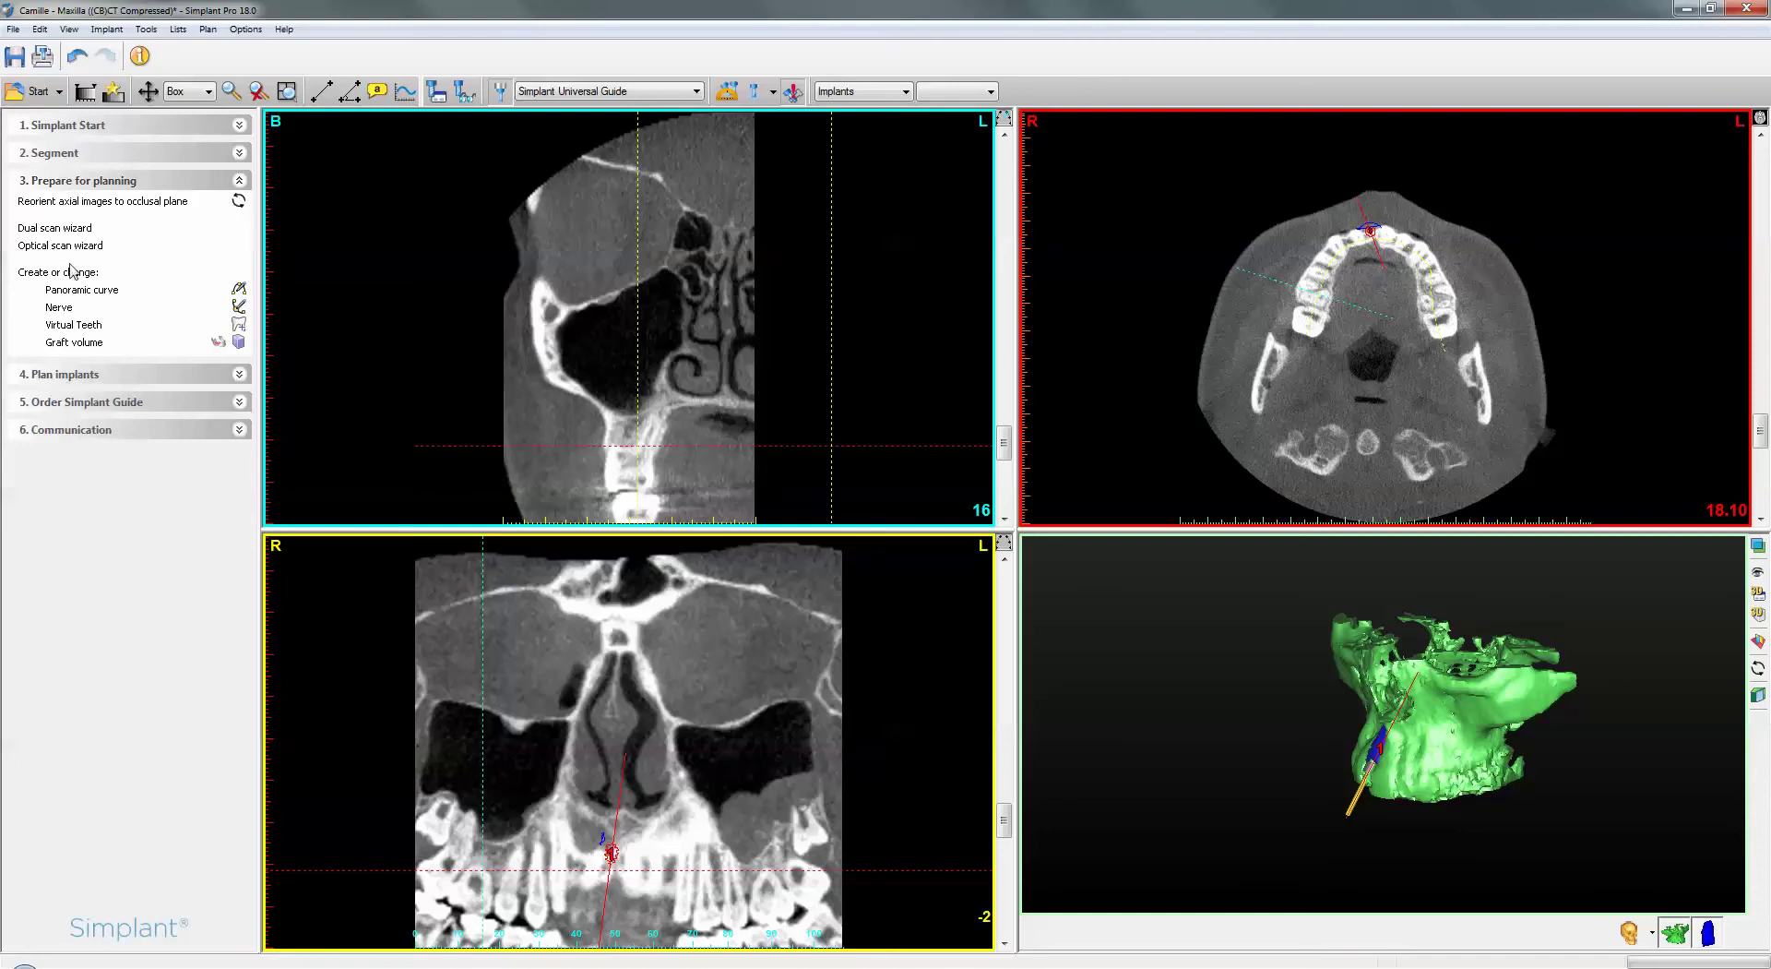
click(58, 379)
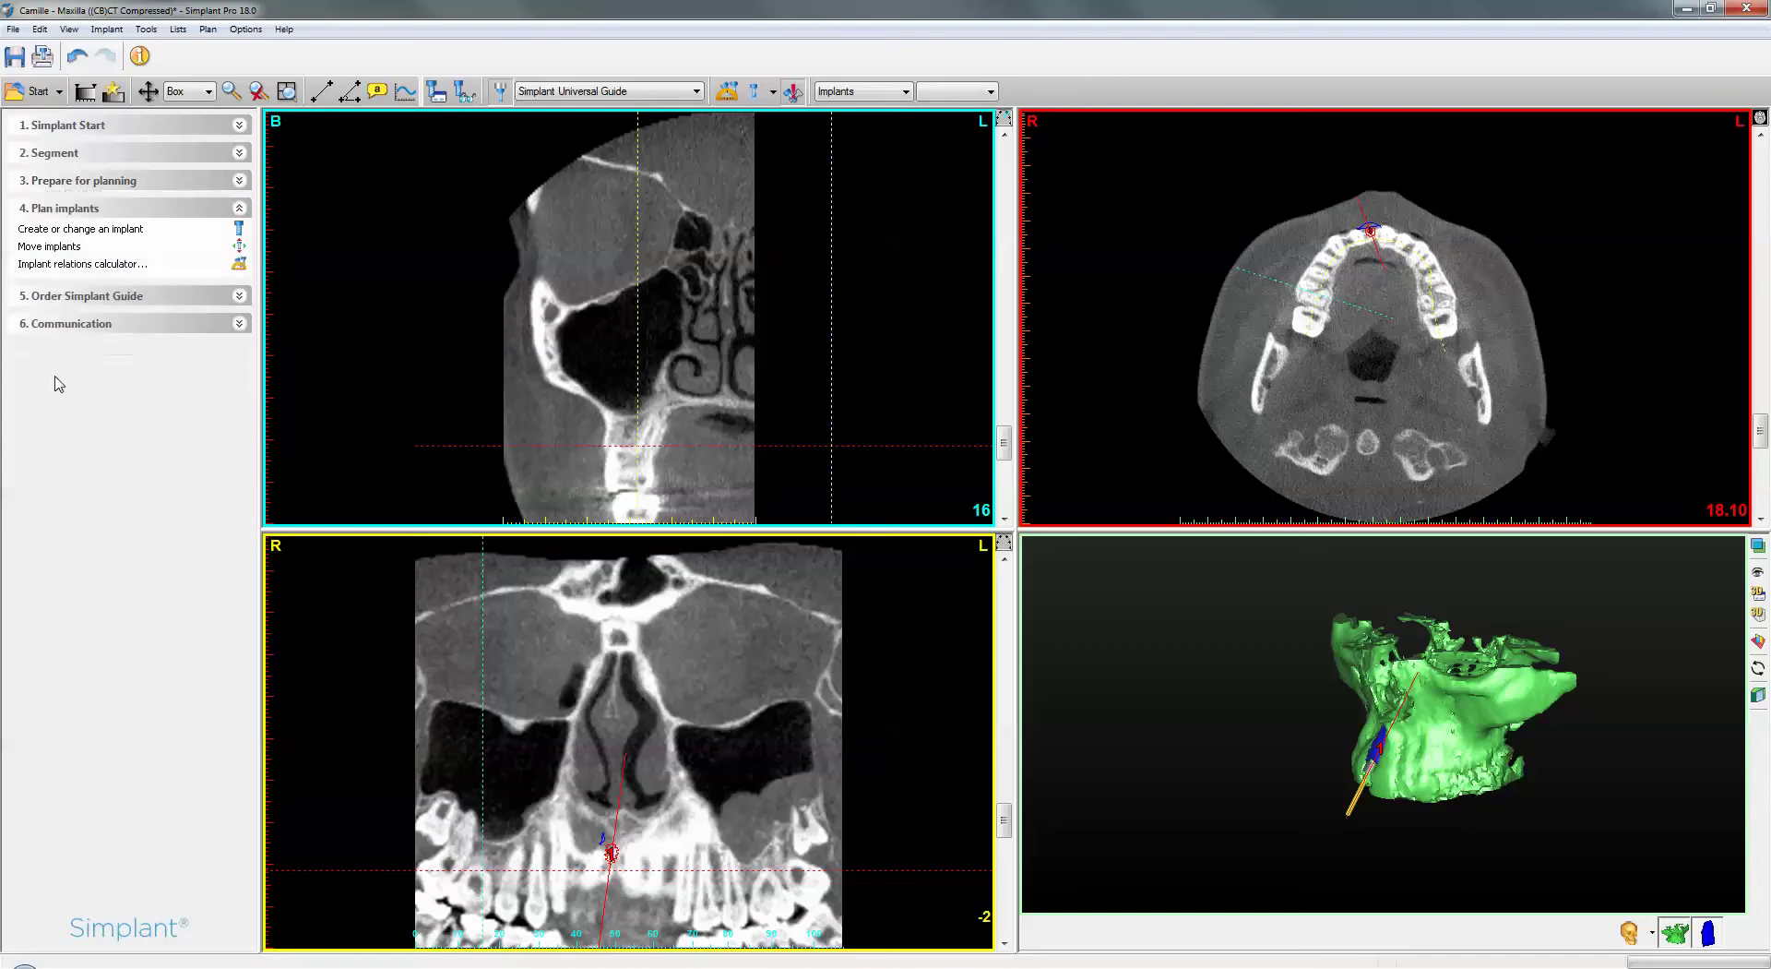
click(60, 229)
click(93, 309)
drag(633, 460, 632, 380)
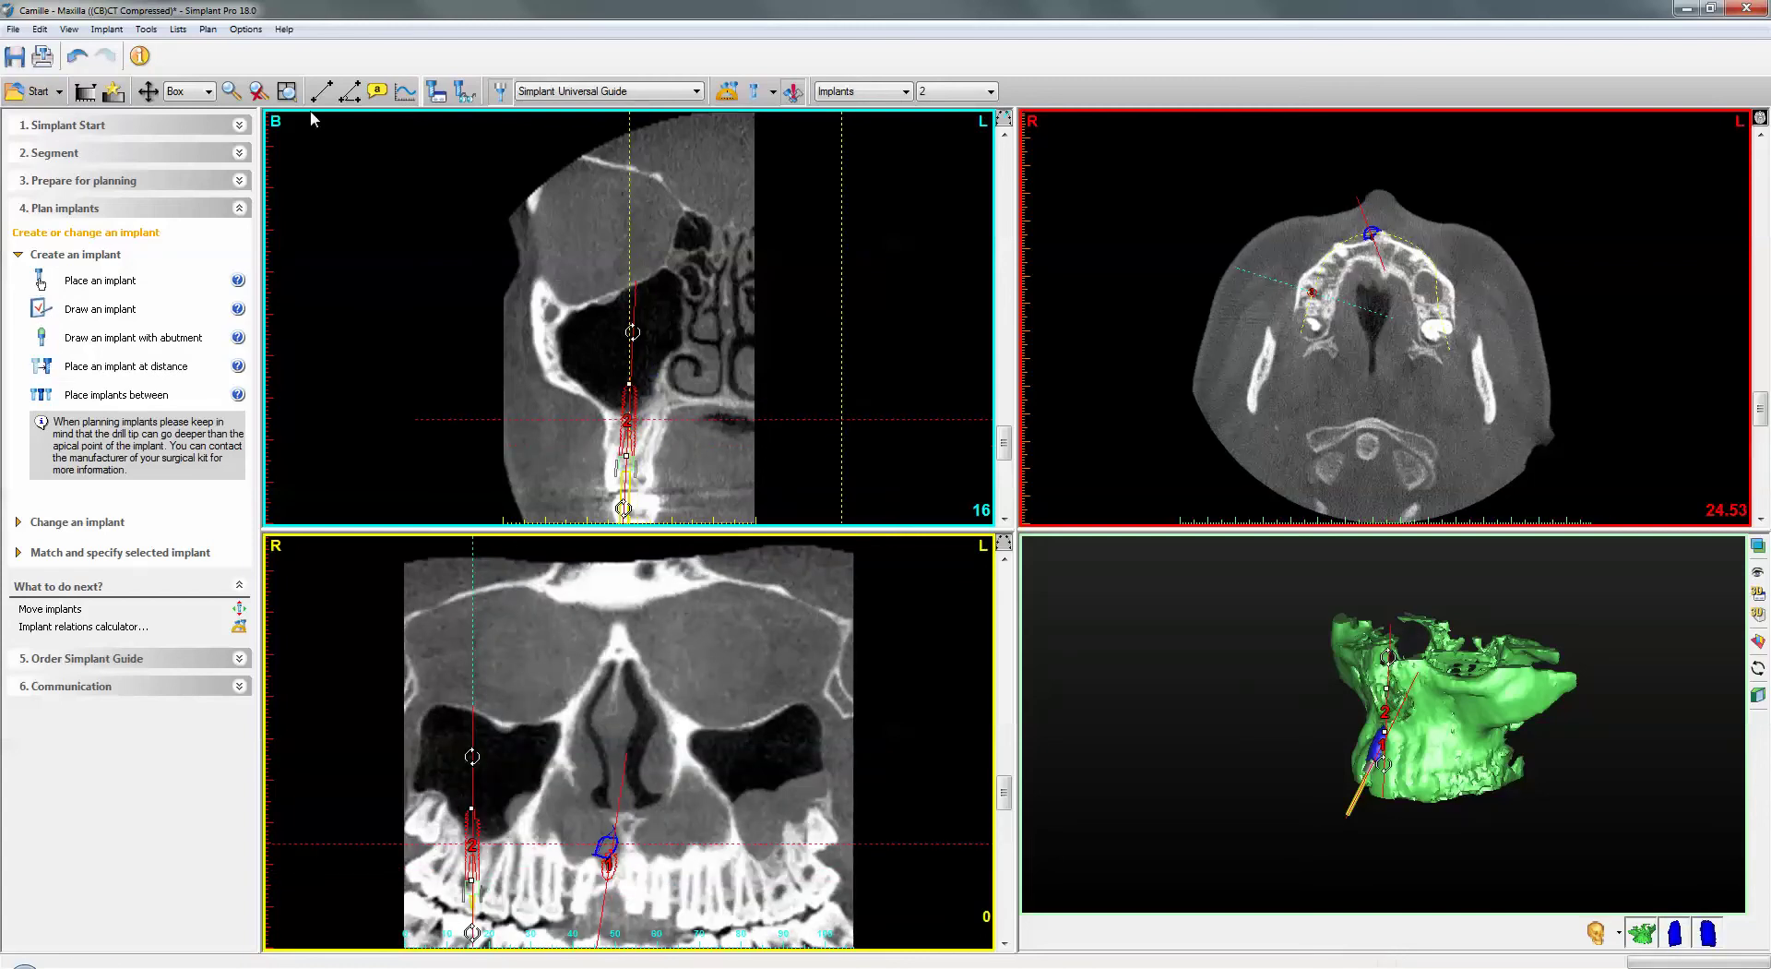
- Start a sinus graft at the new implant's tip and set the graft height to 2.75 mm
click(230, 93)
drag(544, 366, 748, 532)
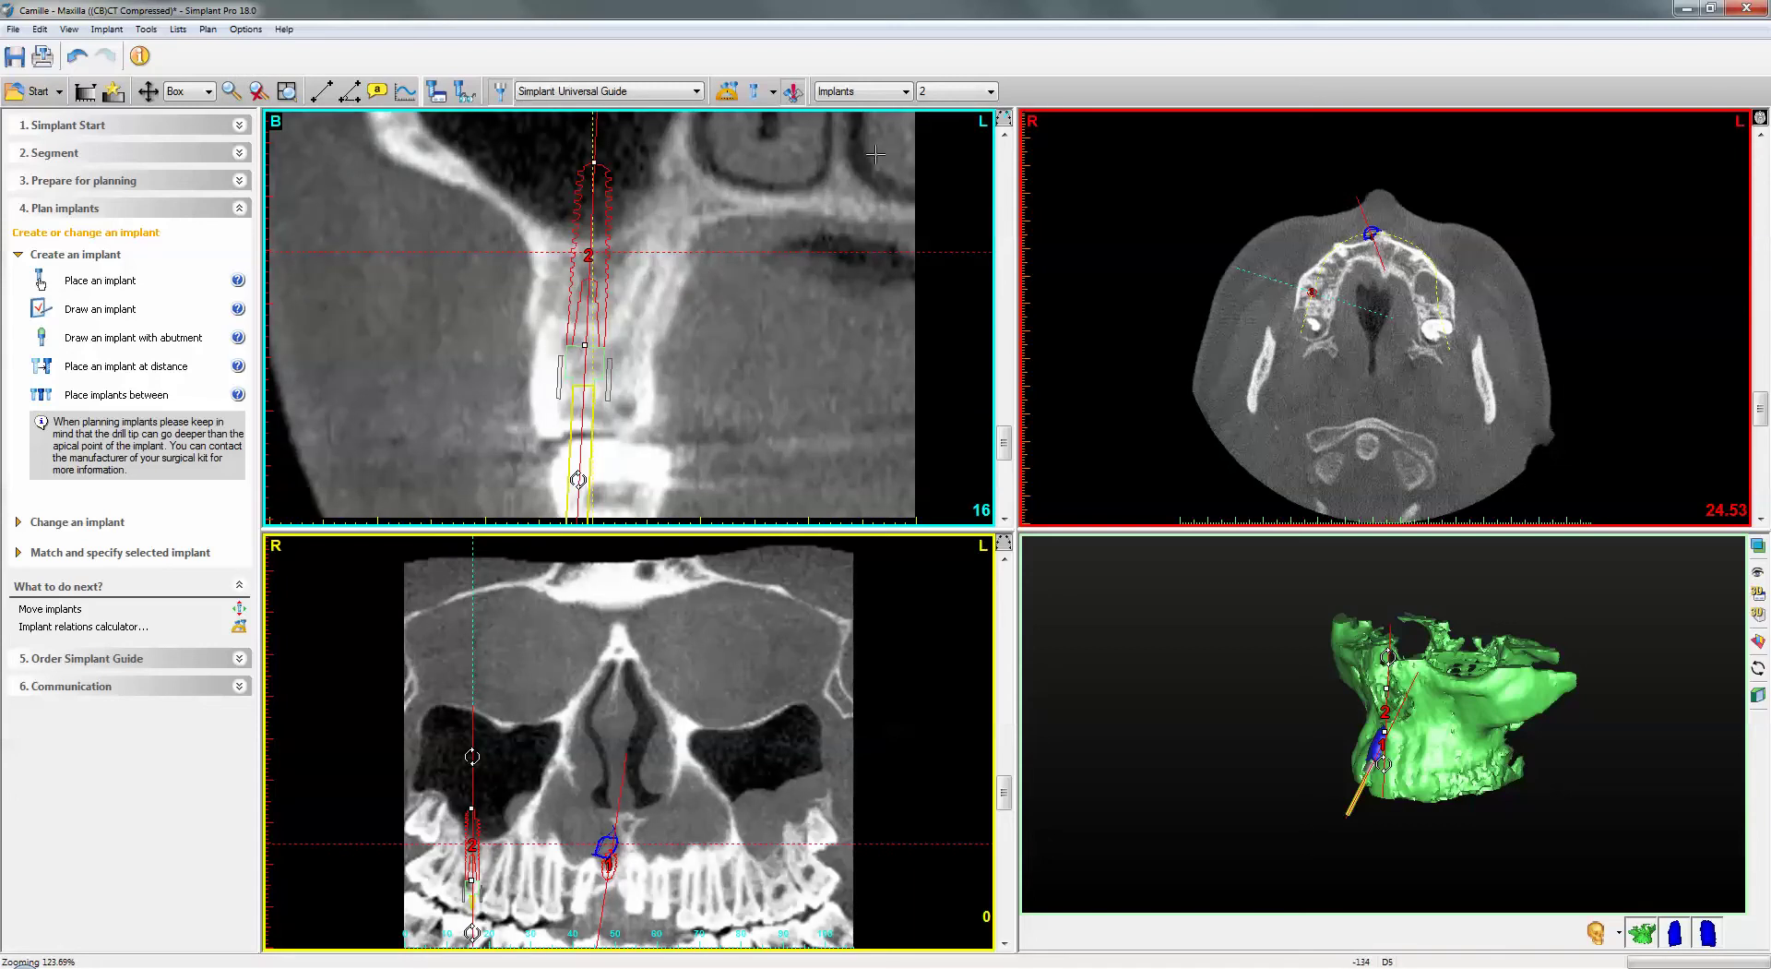
click(148, 93)
drag(574, 384, 572, 453)
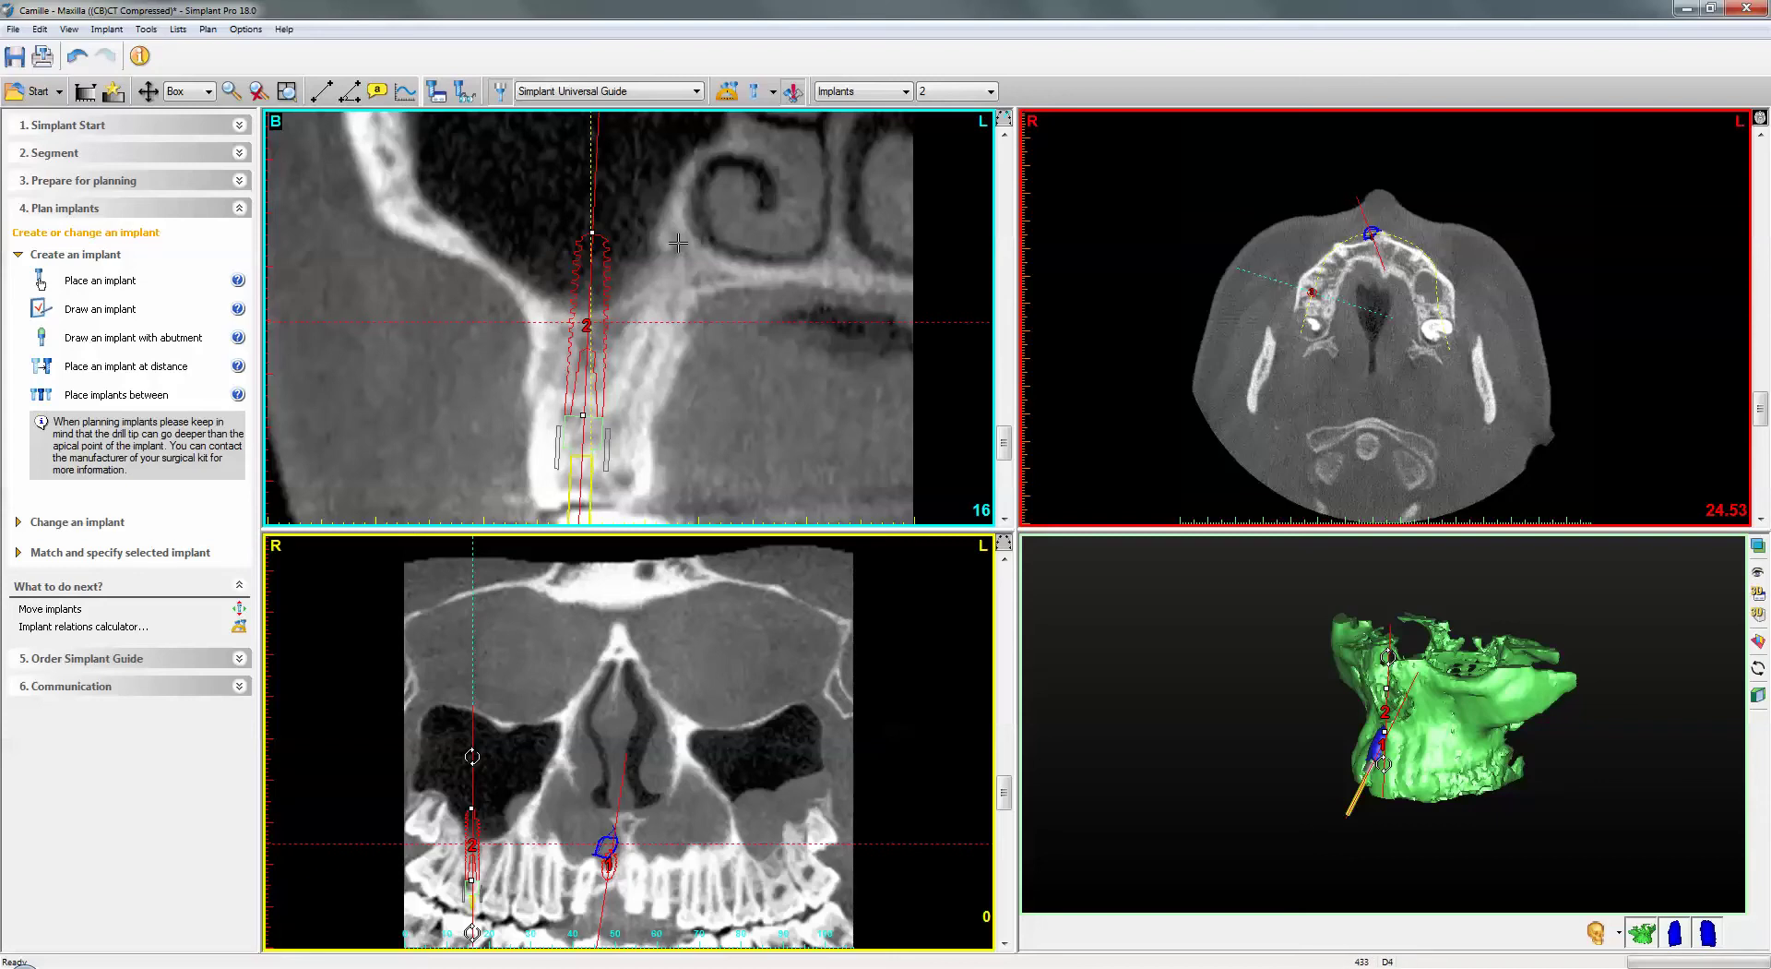
right_click(590, 294)
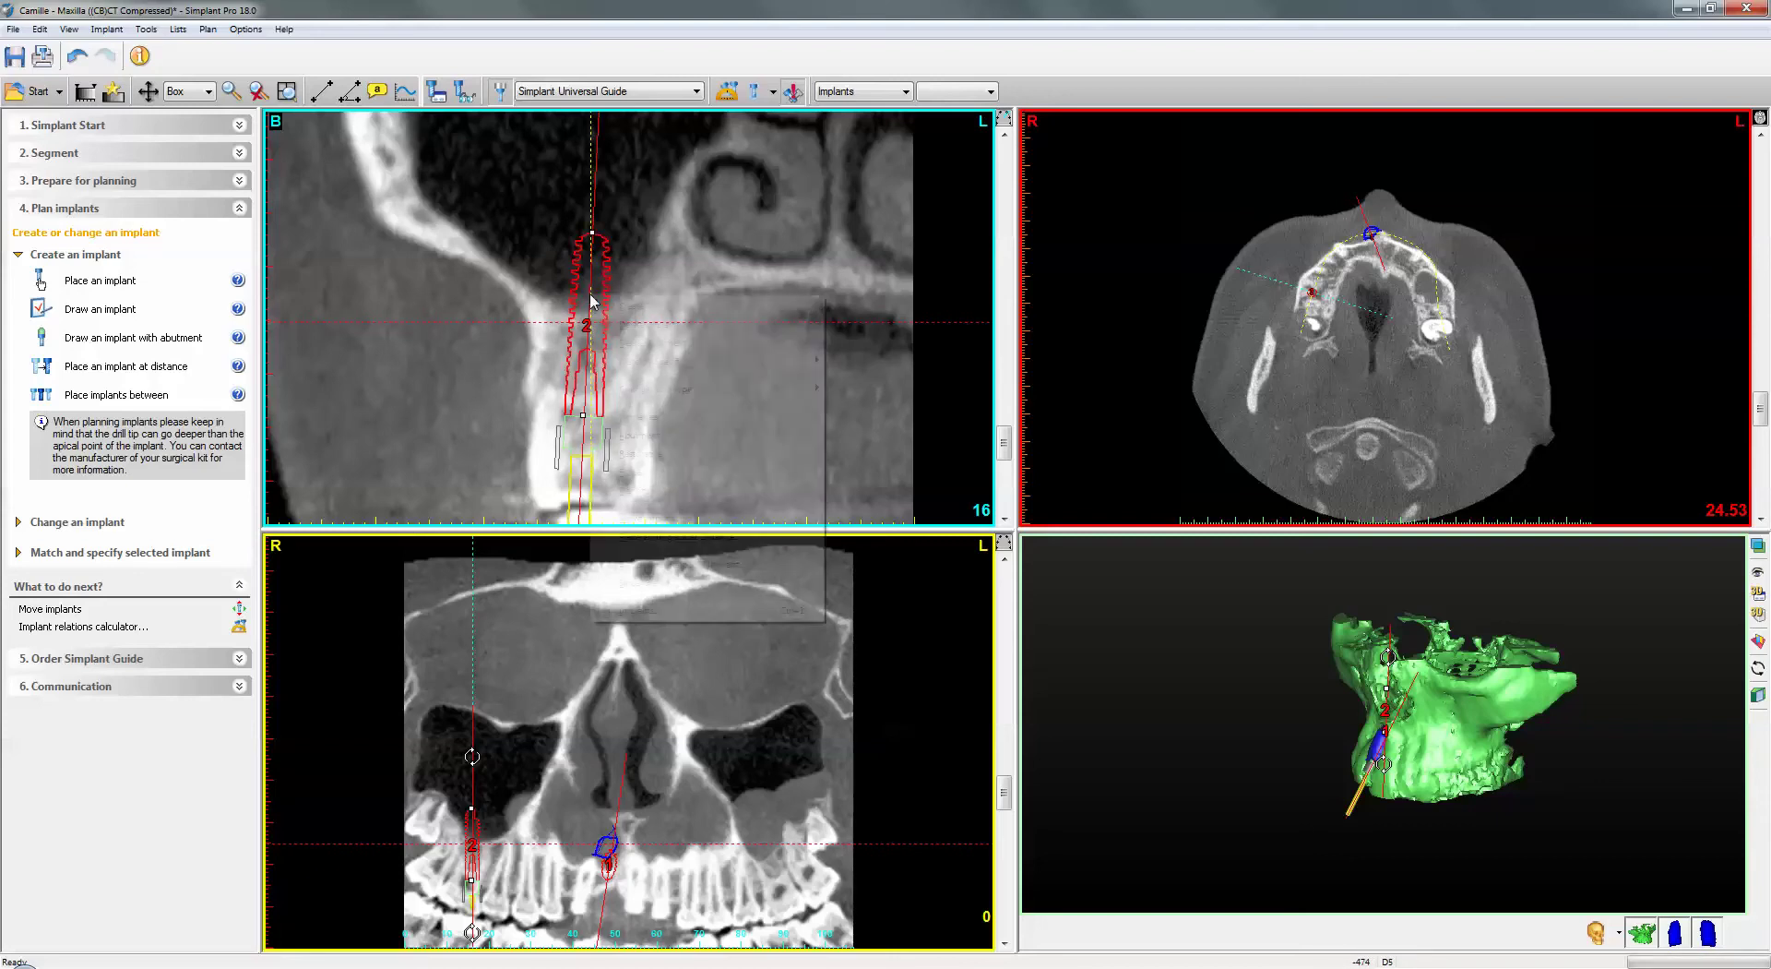
click(646, 583)
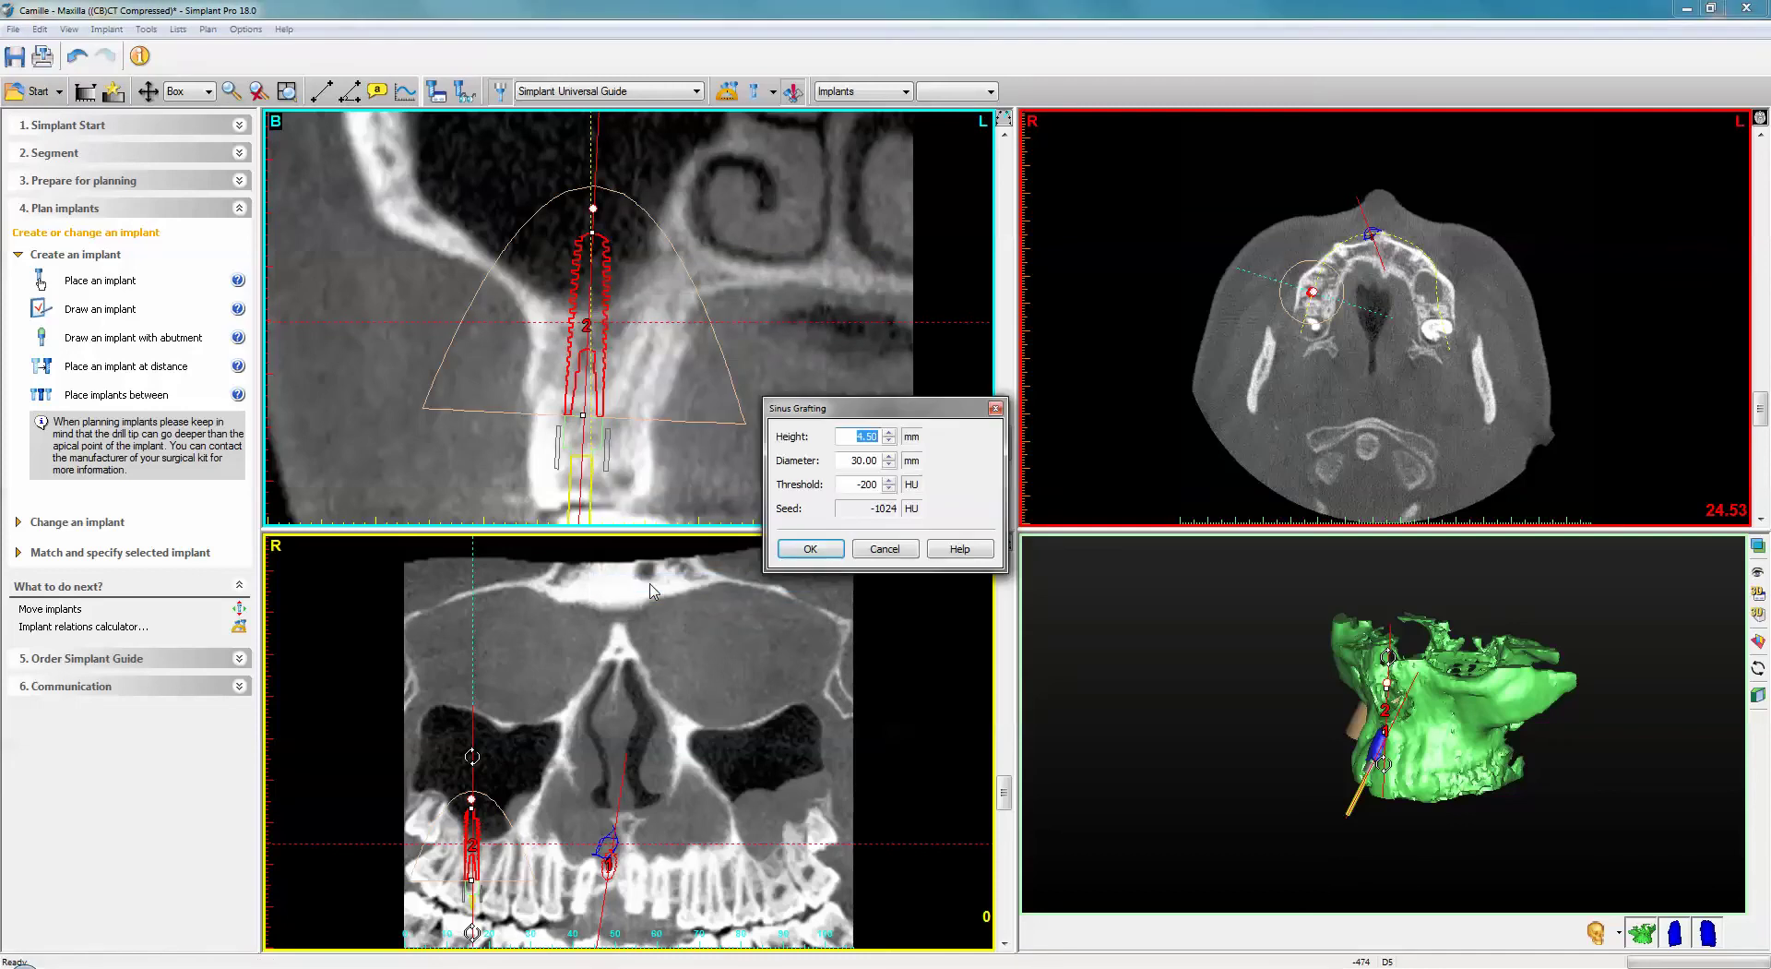
click(889, 442)
click(889, 442)
click(889, 442)
click(889, 442)
click(890, 442)
click(889, 442)
click(889, 442)
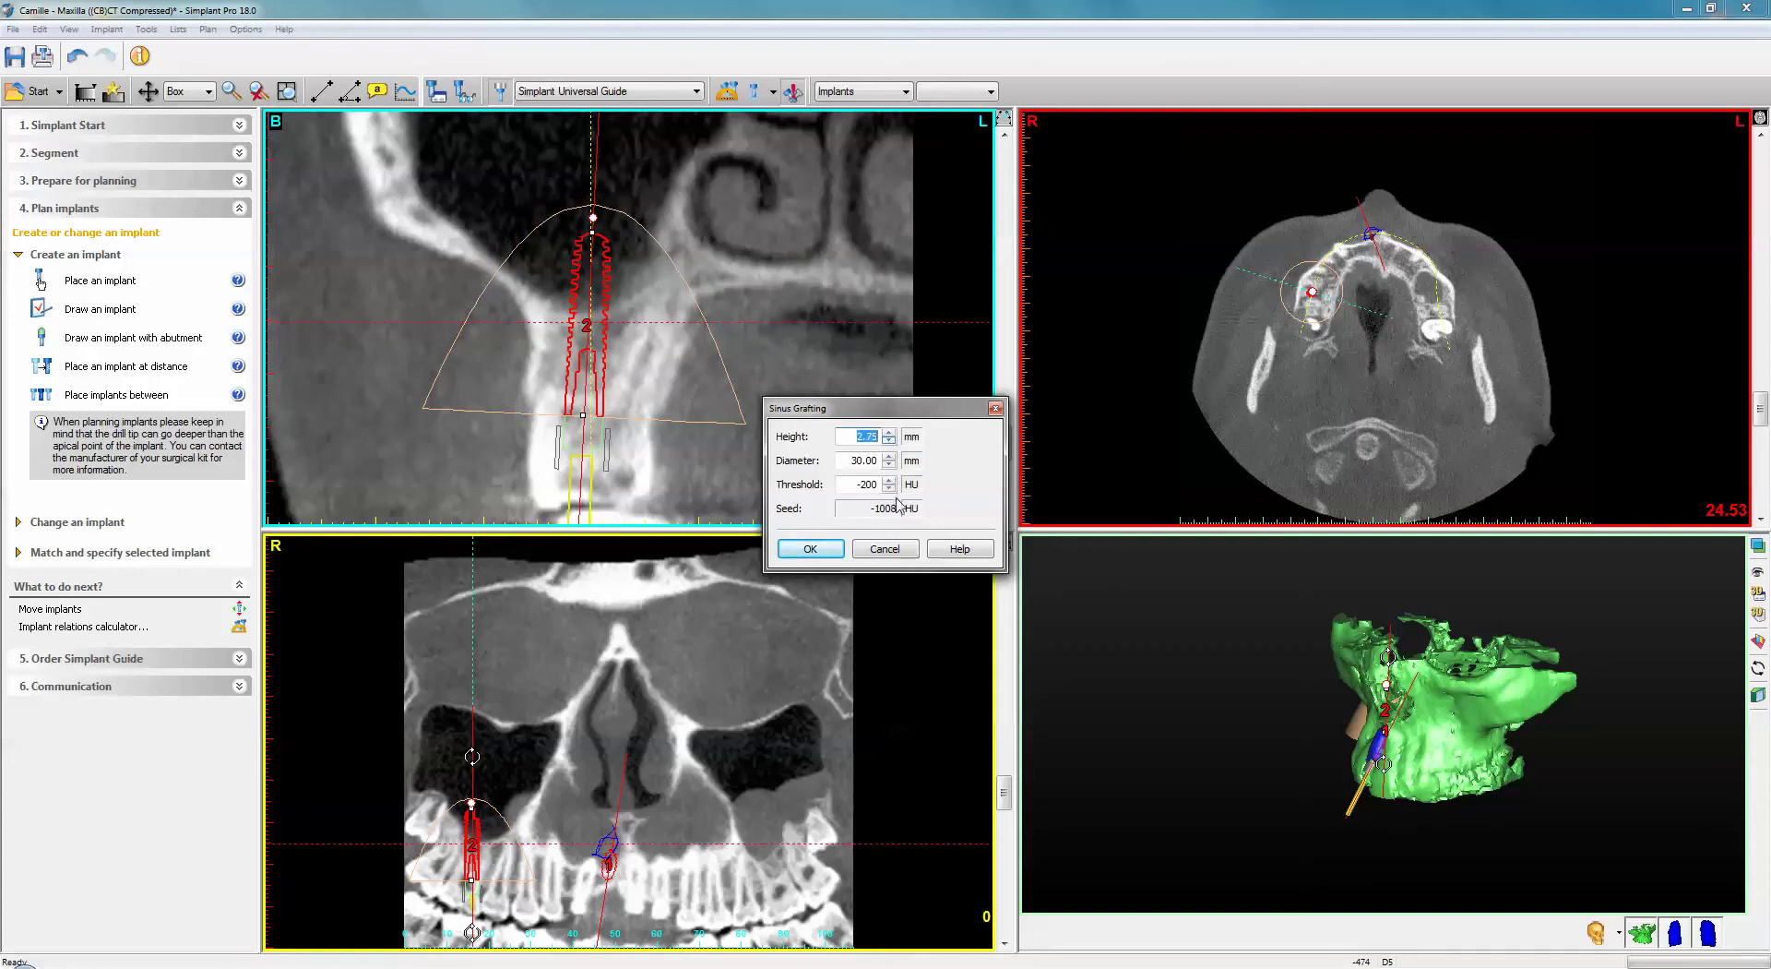
- Reduce the sinus graft diameter to about 22 mm and set the threshold to -199 HU
click(889, 465)
click(890, 465)
click(889, 465)
click(889, 465)
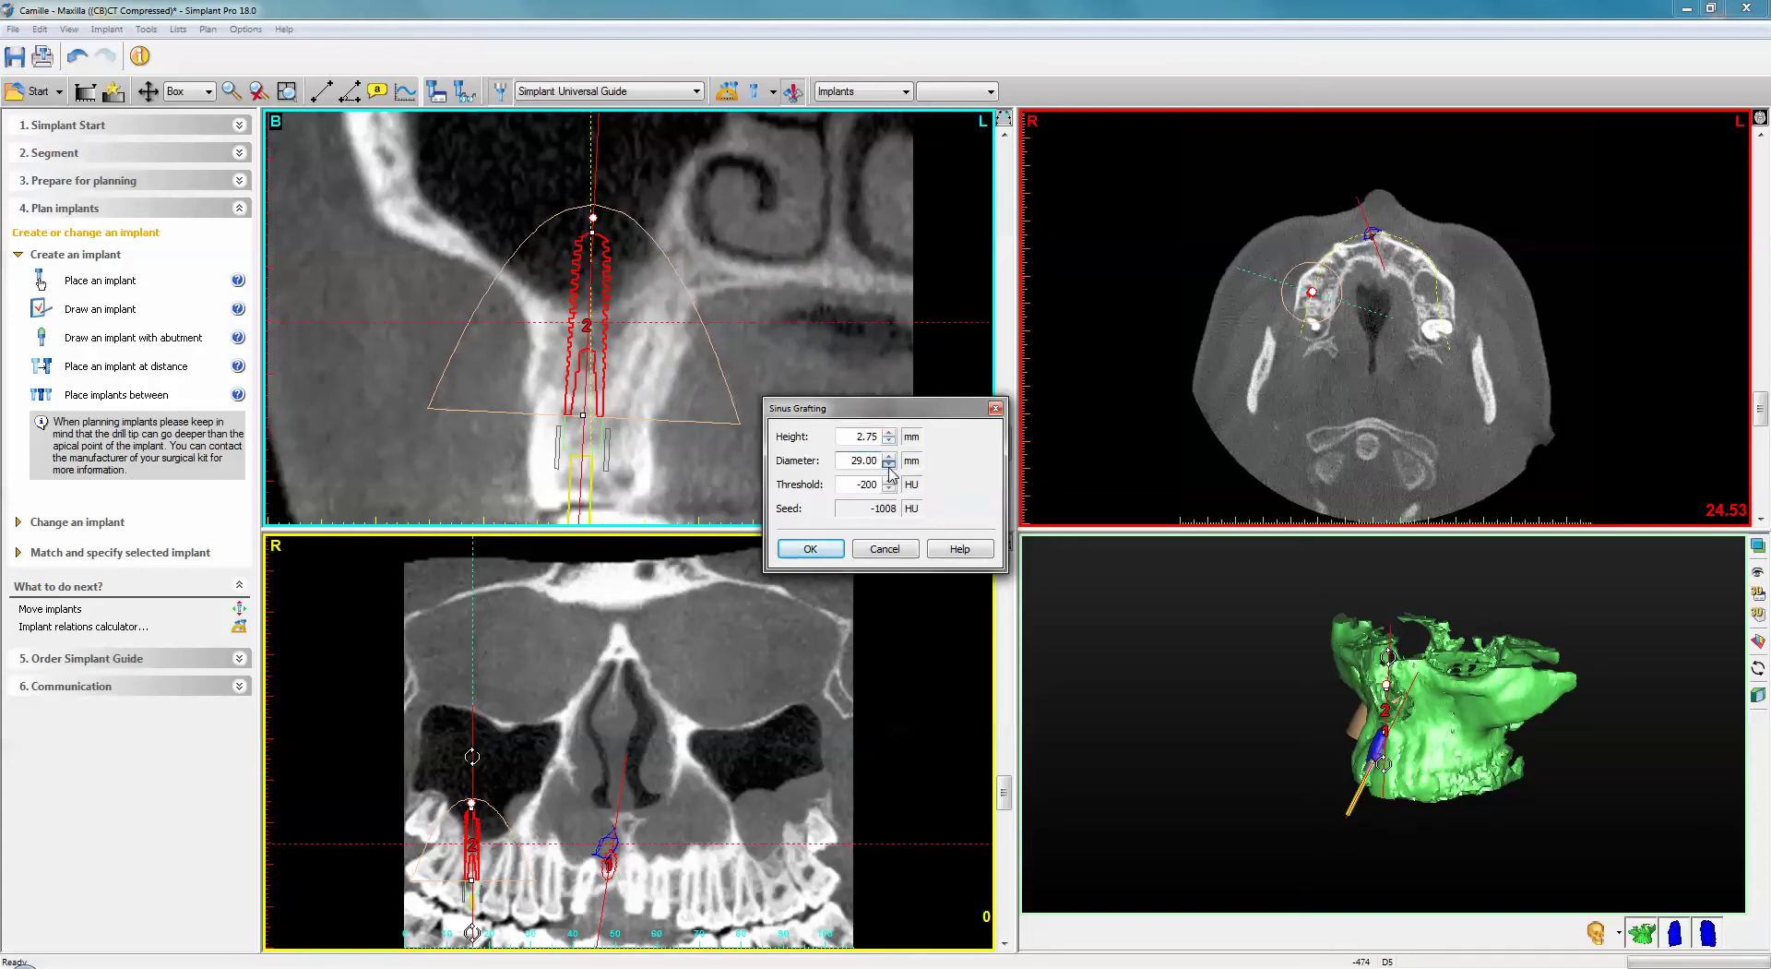
drag(889, 465, 889, 465)
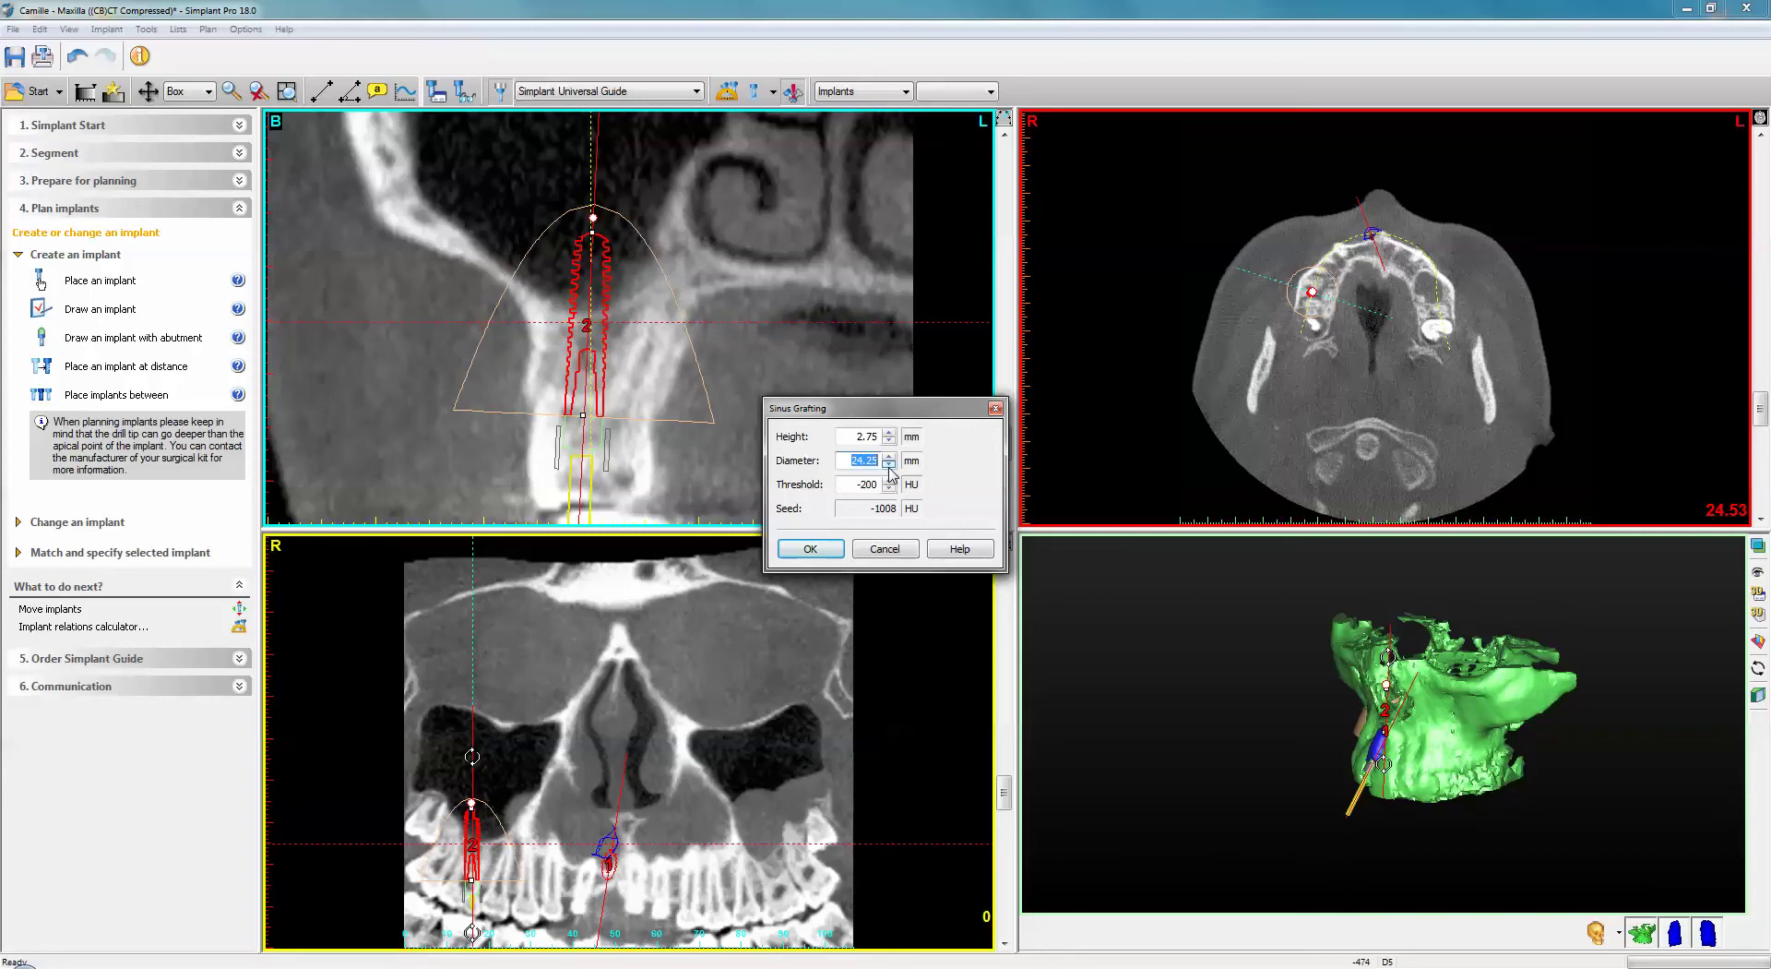
click(889, 465)
click(889, 465)
click(891, 479)
click(890, 465)
click(890, 465)
click(890, 465)
click(890, 465)
click(889, 464)
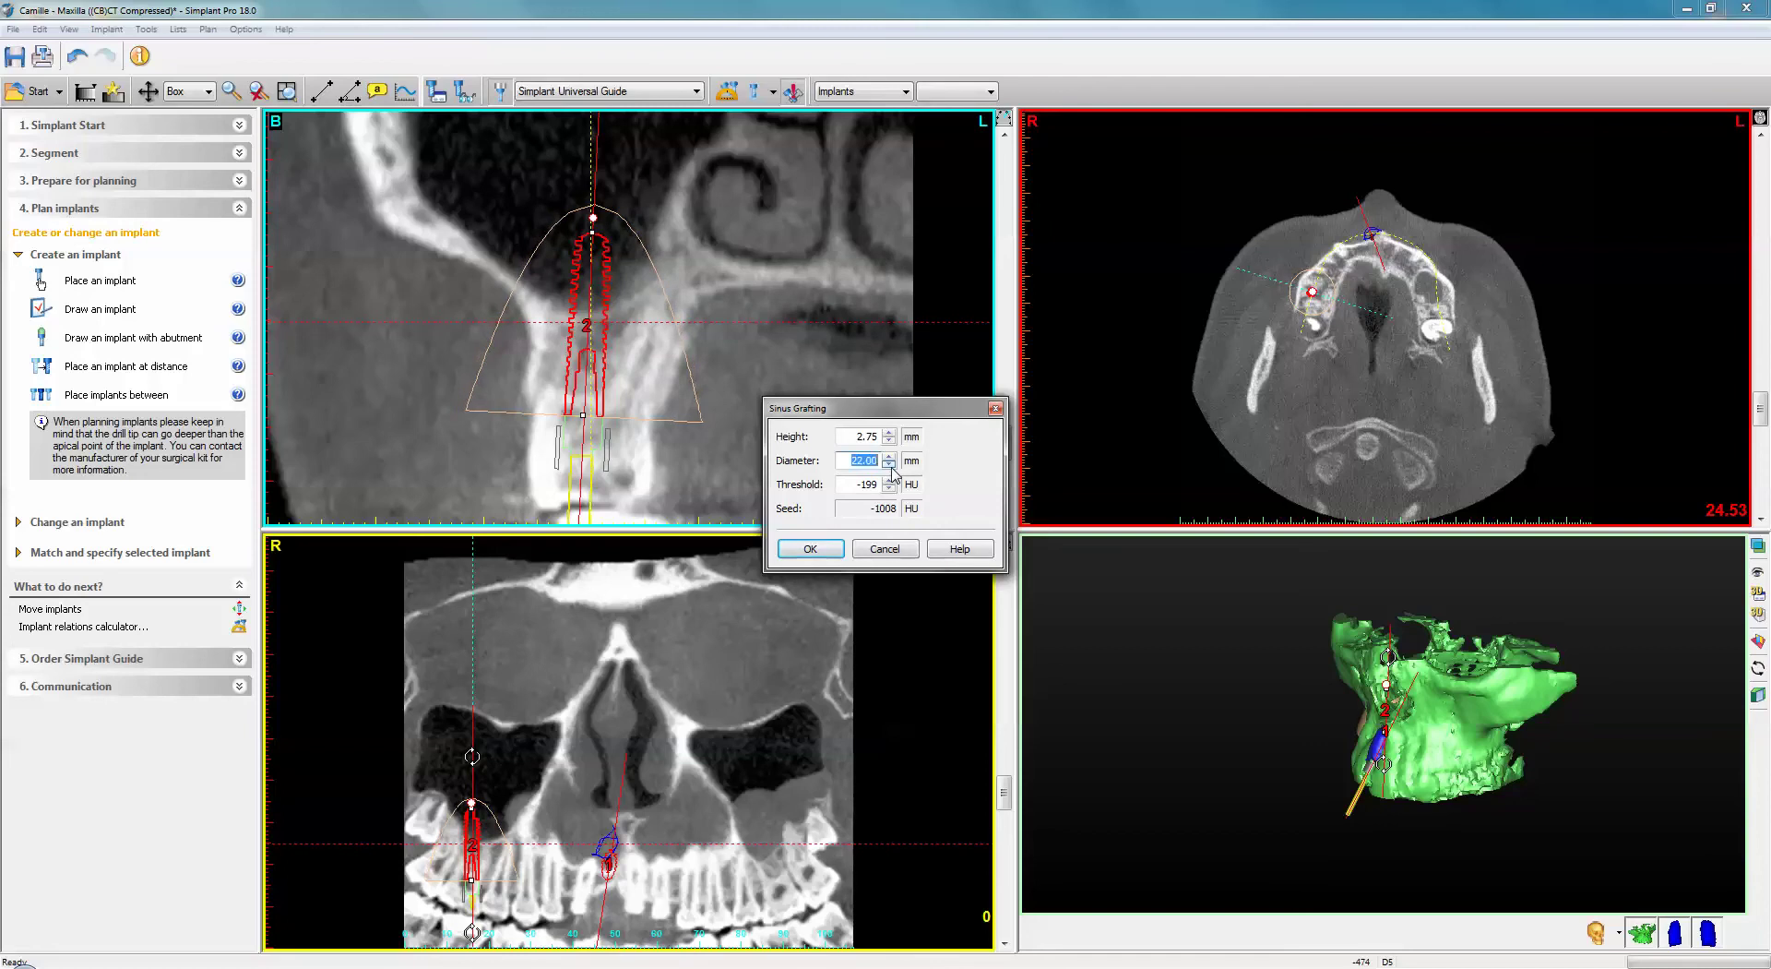
click(889, 464)
- Create the sinus graft, review the list of graft volumes, and close it
click(809, 549)
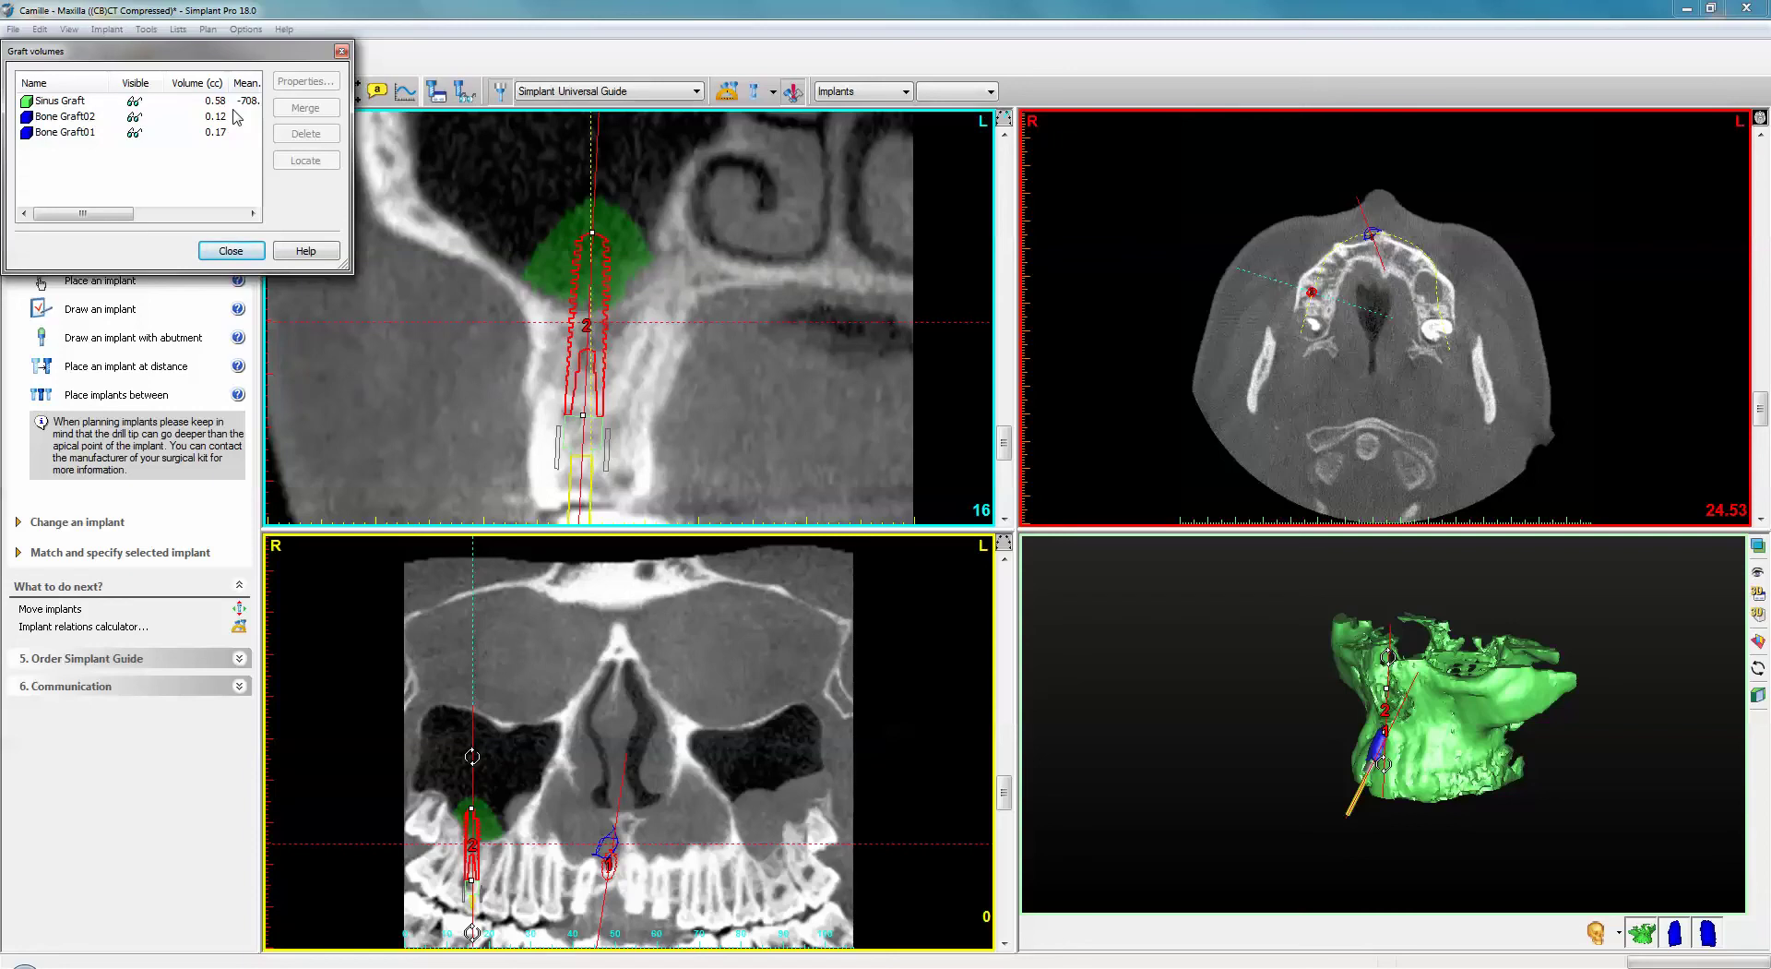
click(231, 250)
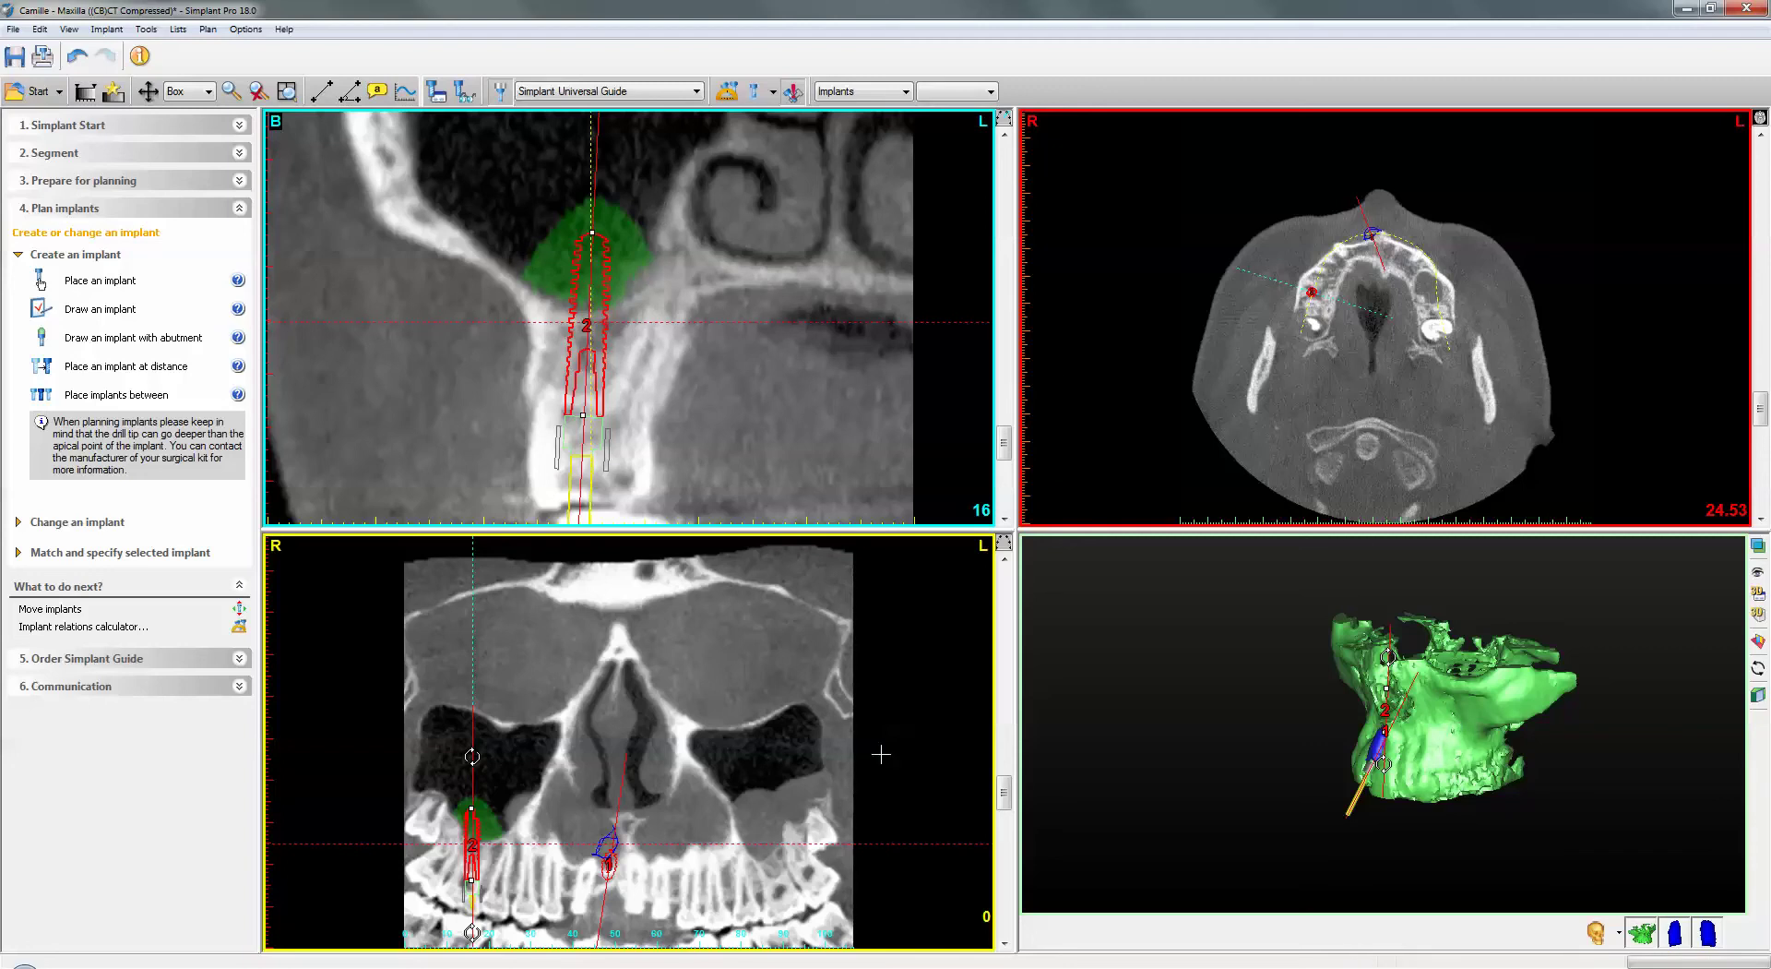
- Draw an implant in the patient's left posterior maxilla on cross-section 87, pointing up towards the sinus
click(772, 869)
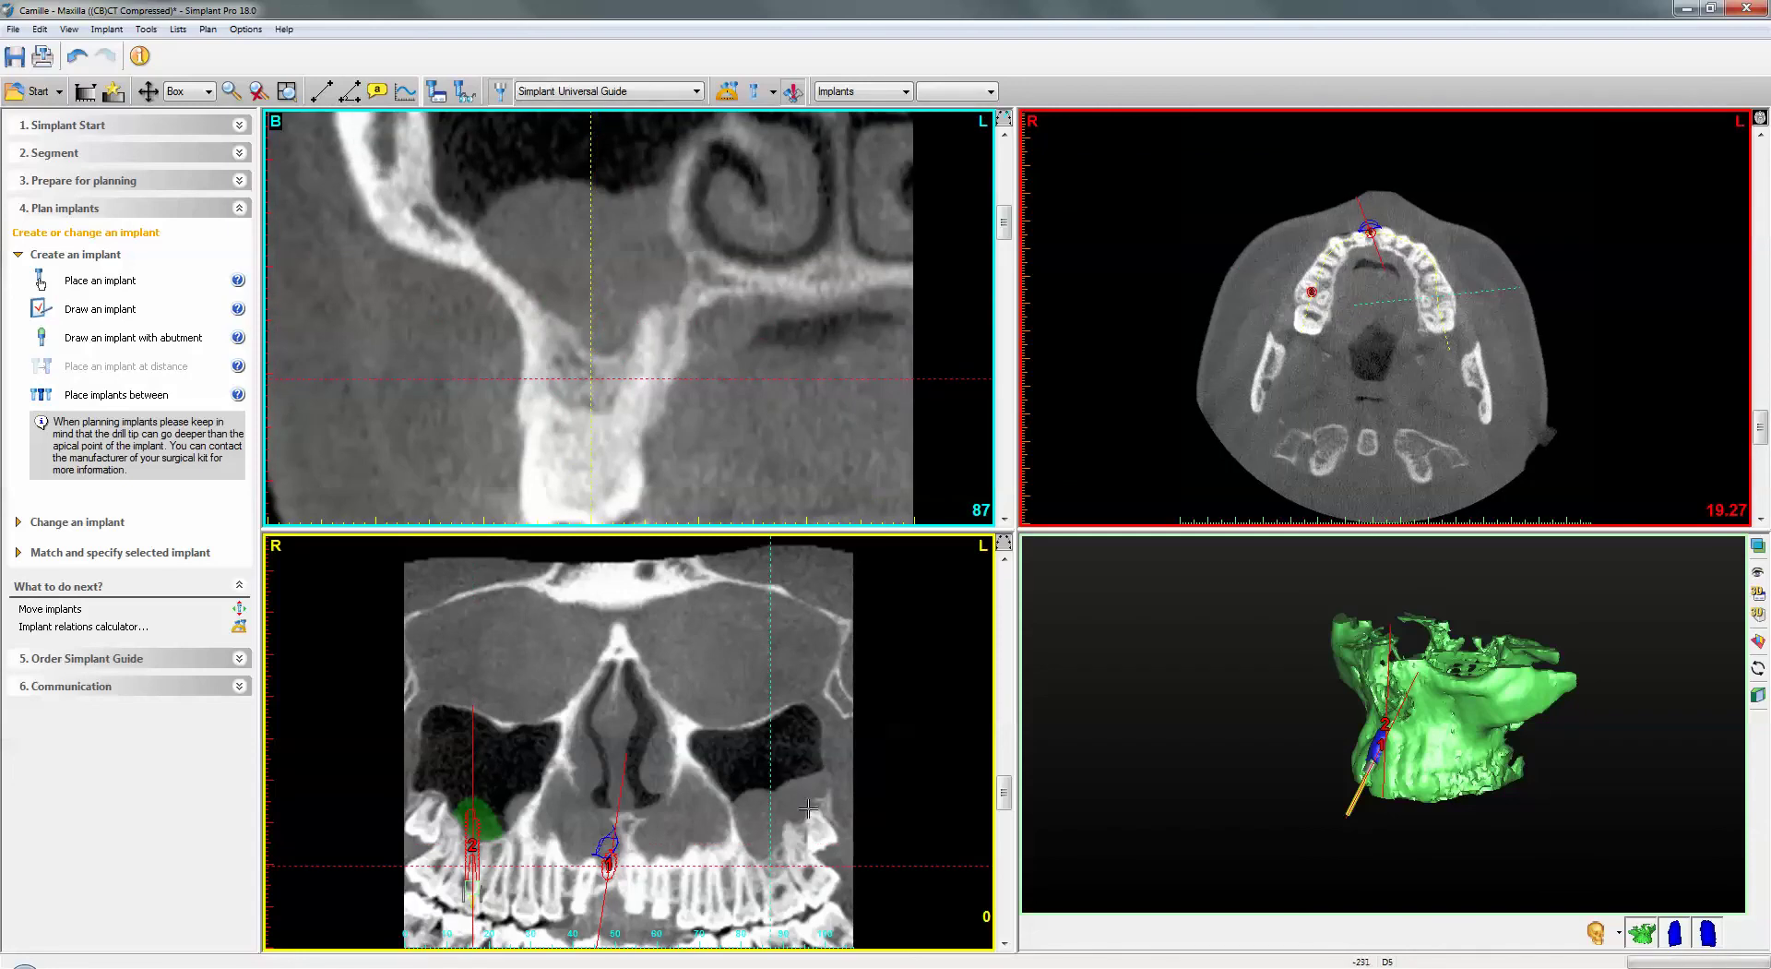
click(40, 309)
mouse_move(585, 410)
mouse_down()
mouse_move(593, 226)
mouse_move(595, 250)
mouse_up()
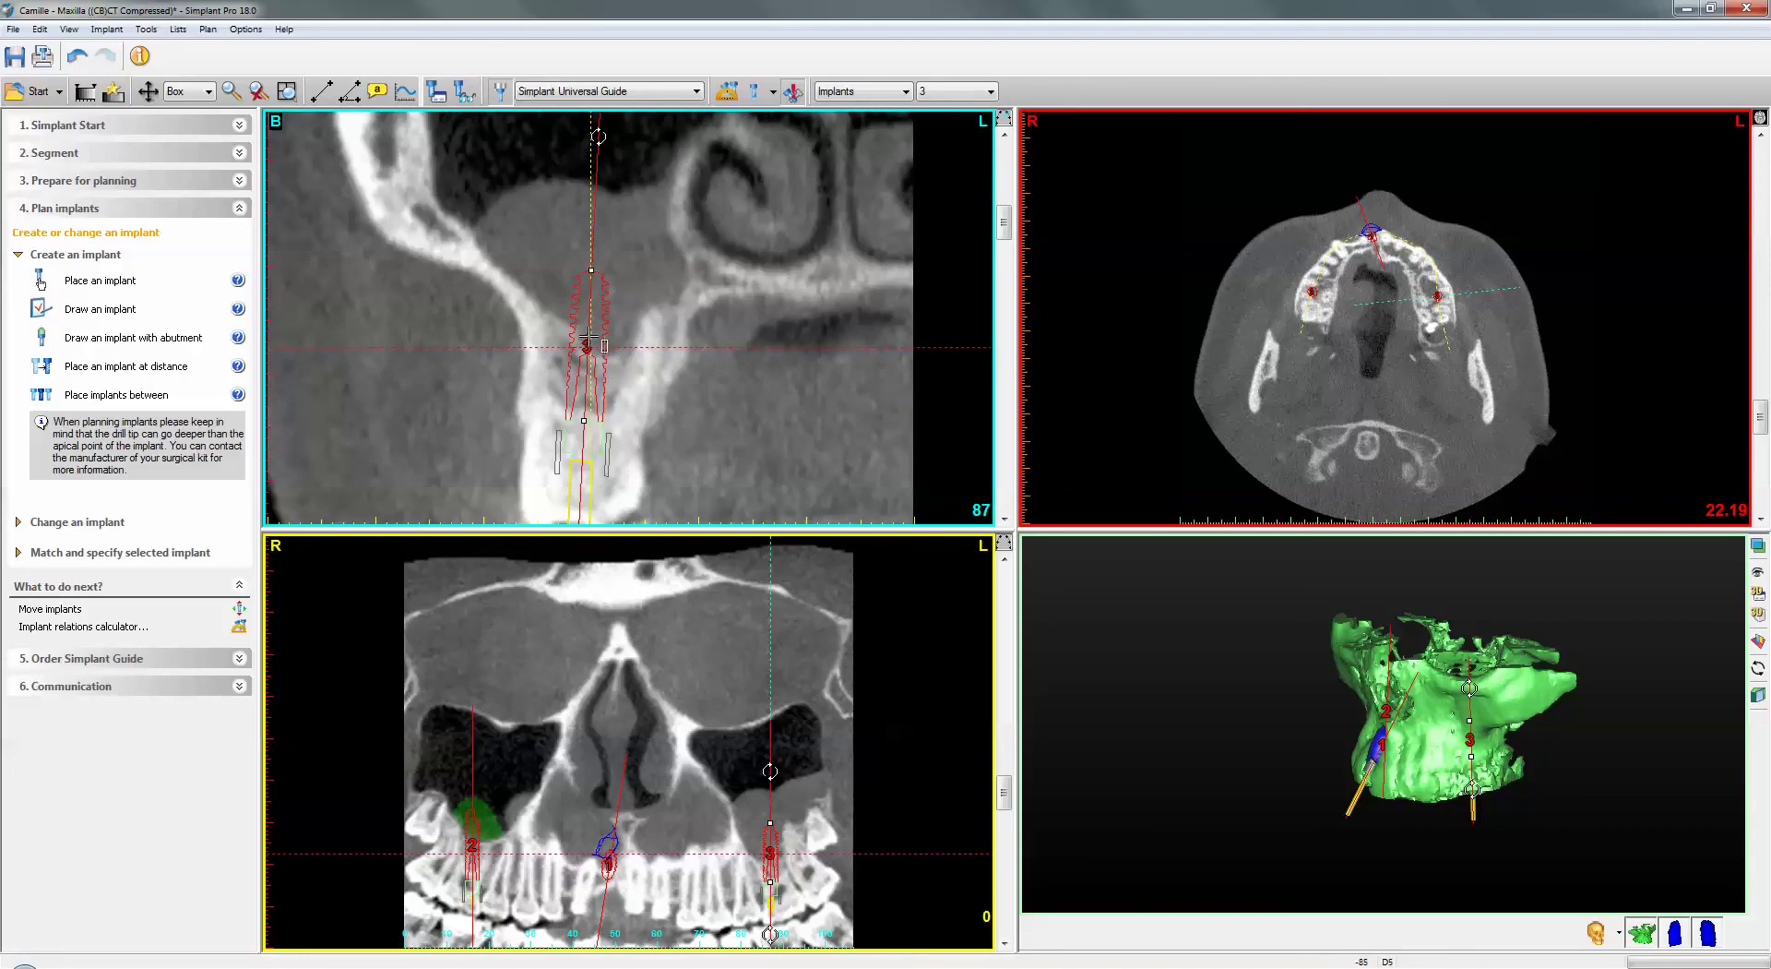
- Start a sinus graft at the new left posterior implant's tip and set the graft height to 3.25 mm
right_click(588, 336)
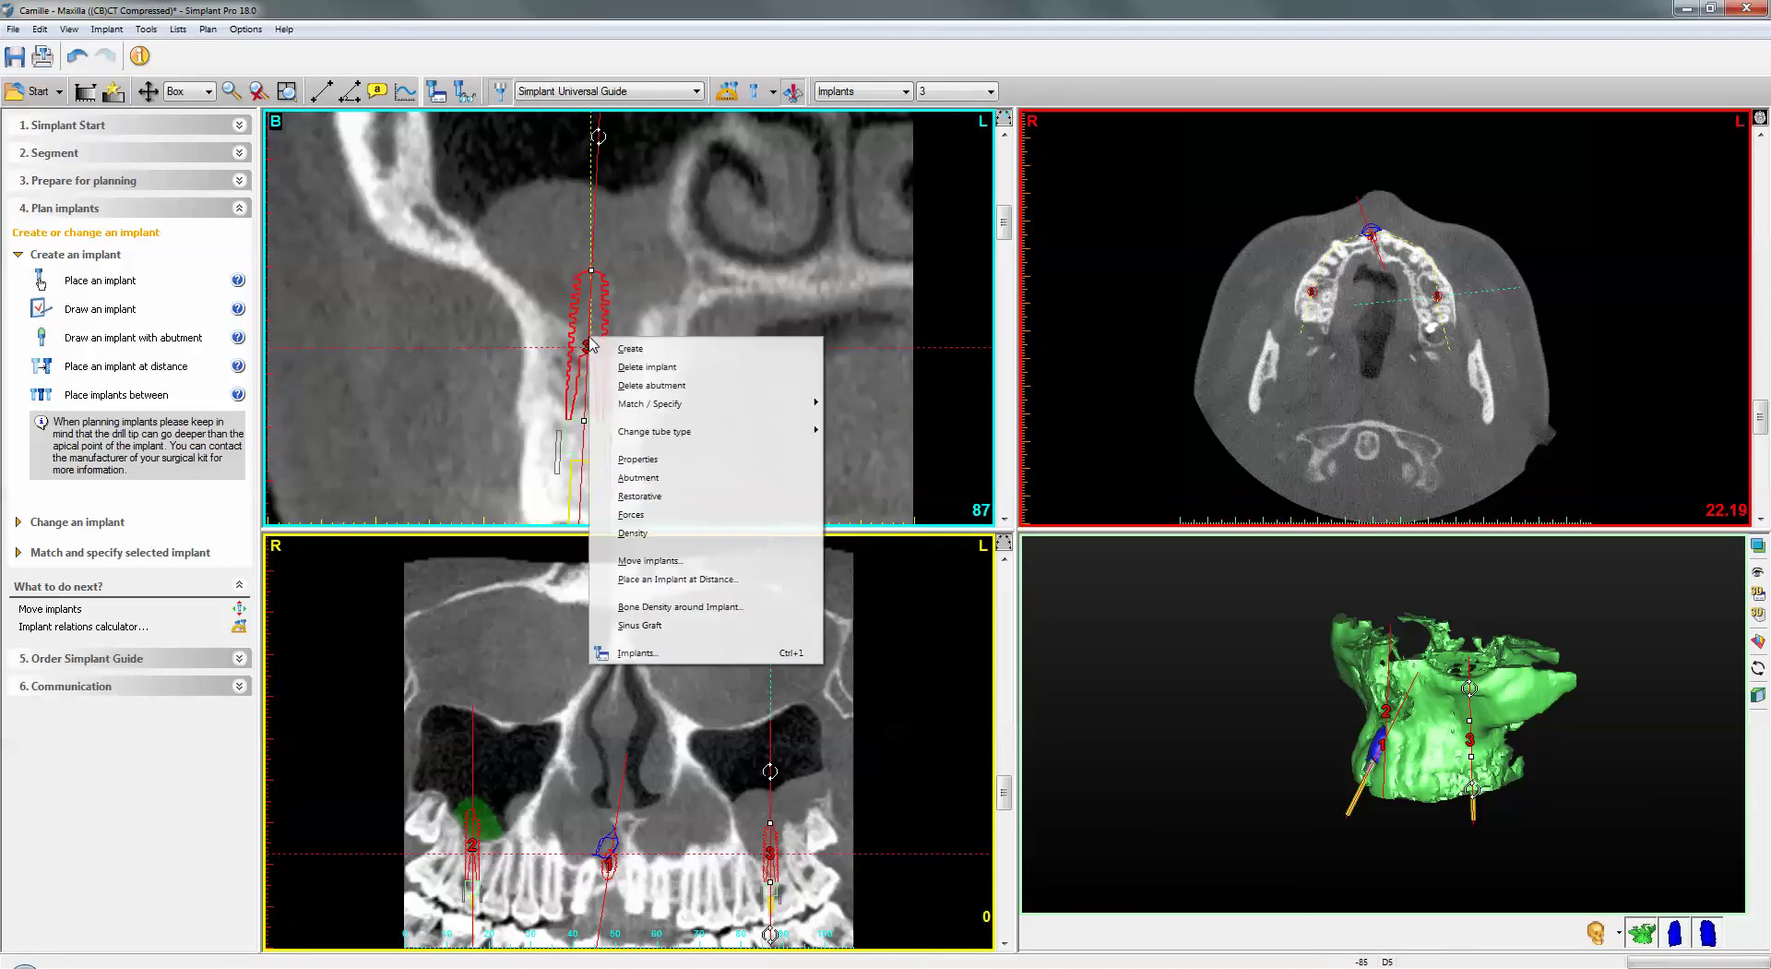
click(646, 627)
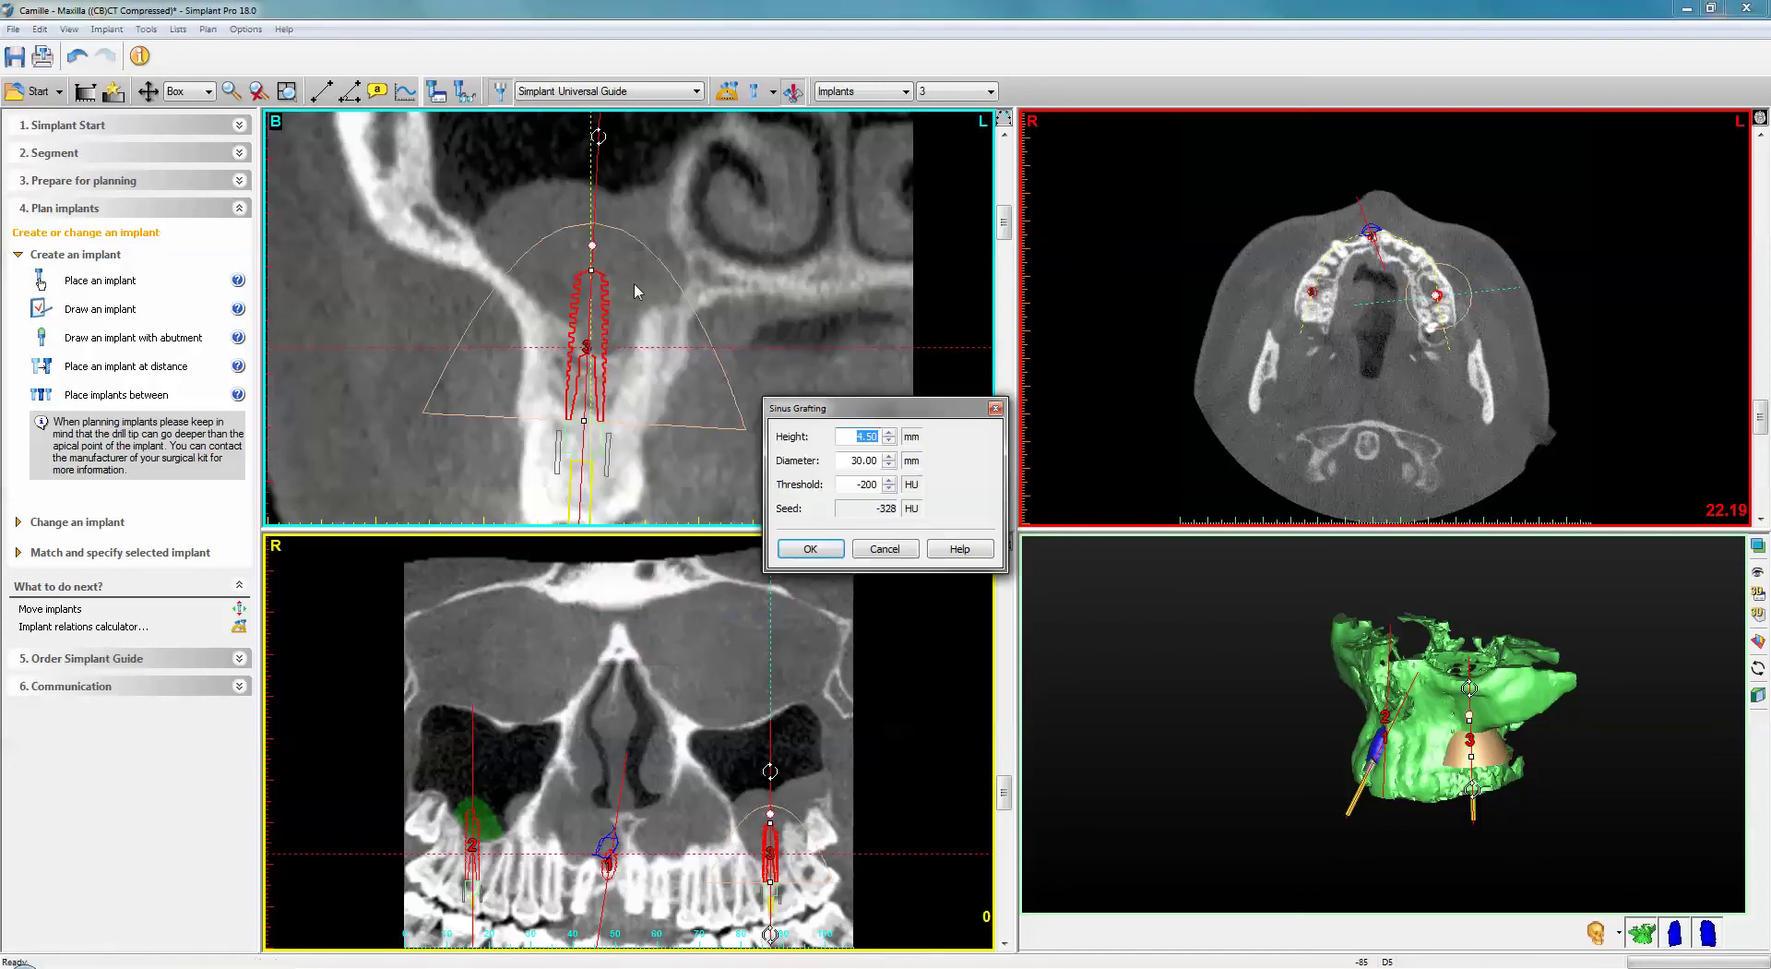
click(888, 442)
click(888, 441)
click(888, 442)
click(889, 442)
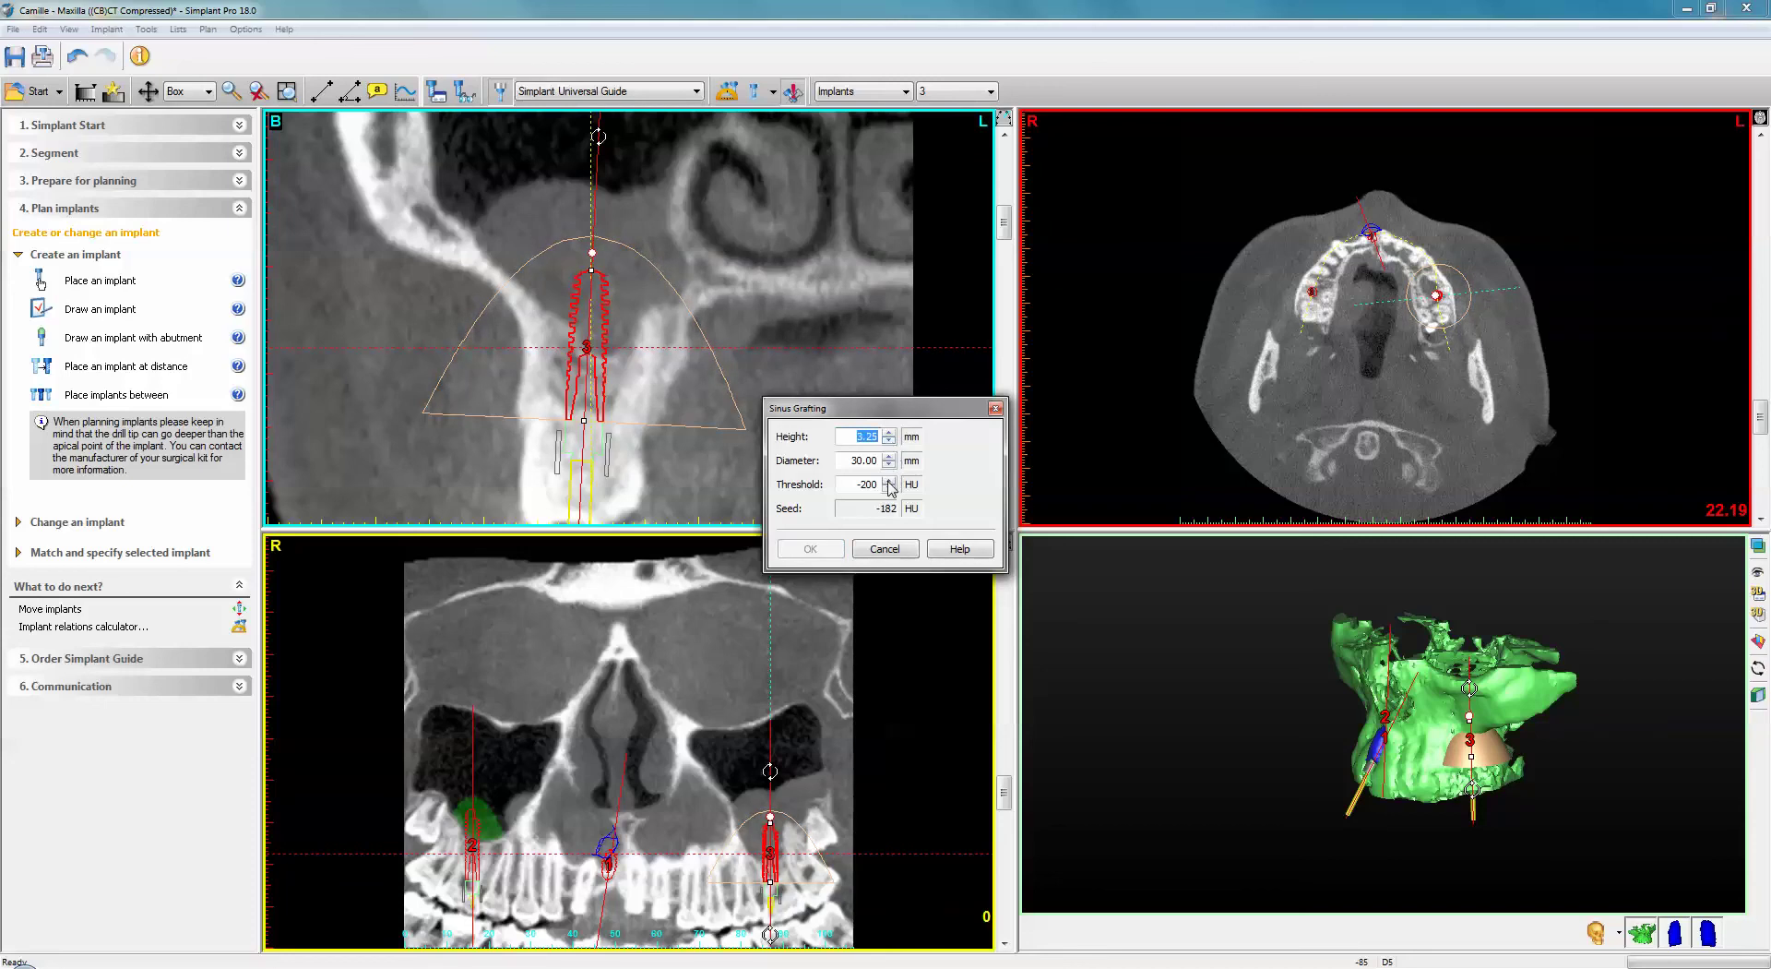
- Reduce the left sinus graft's diameter to 23.75 mm
click(888, 465)
click(888, 464)
click(888, 464)
click(889, 464)
click(888, 464)
click(888, 464)
click(888, 464)
click(889, 464)
click(888, 464)
click(888, 464)
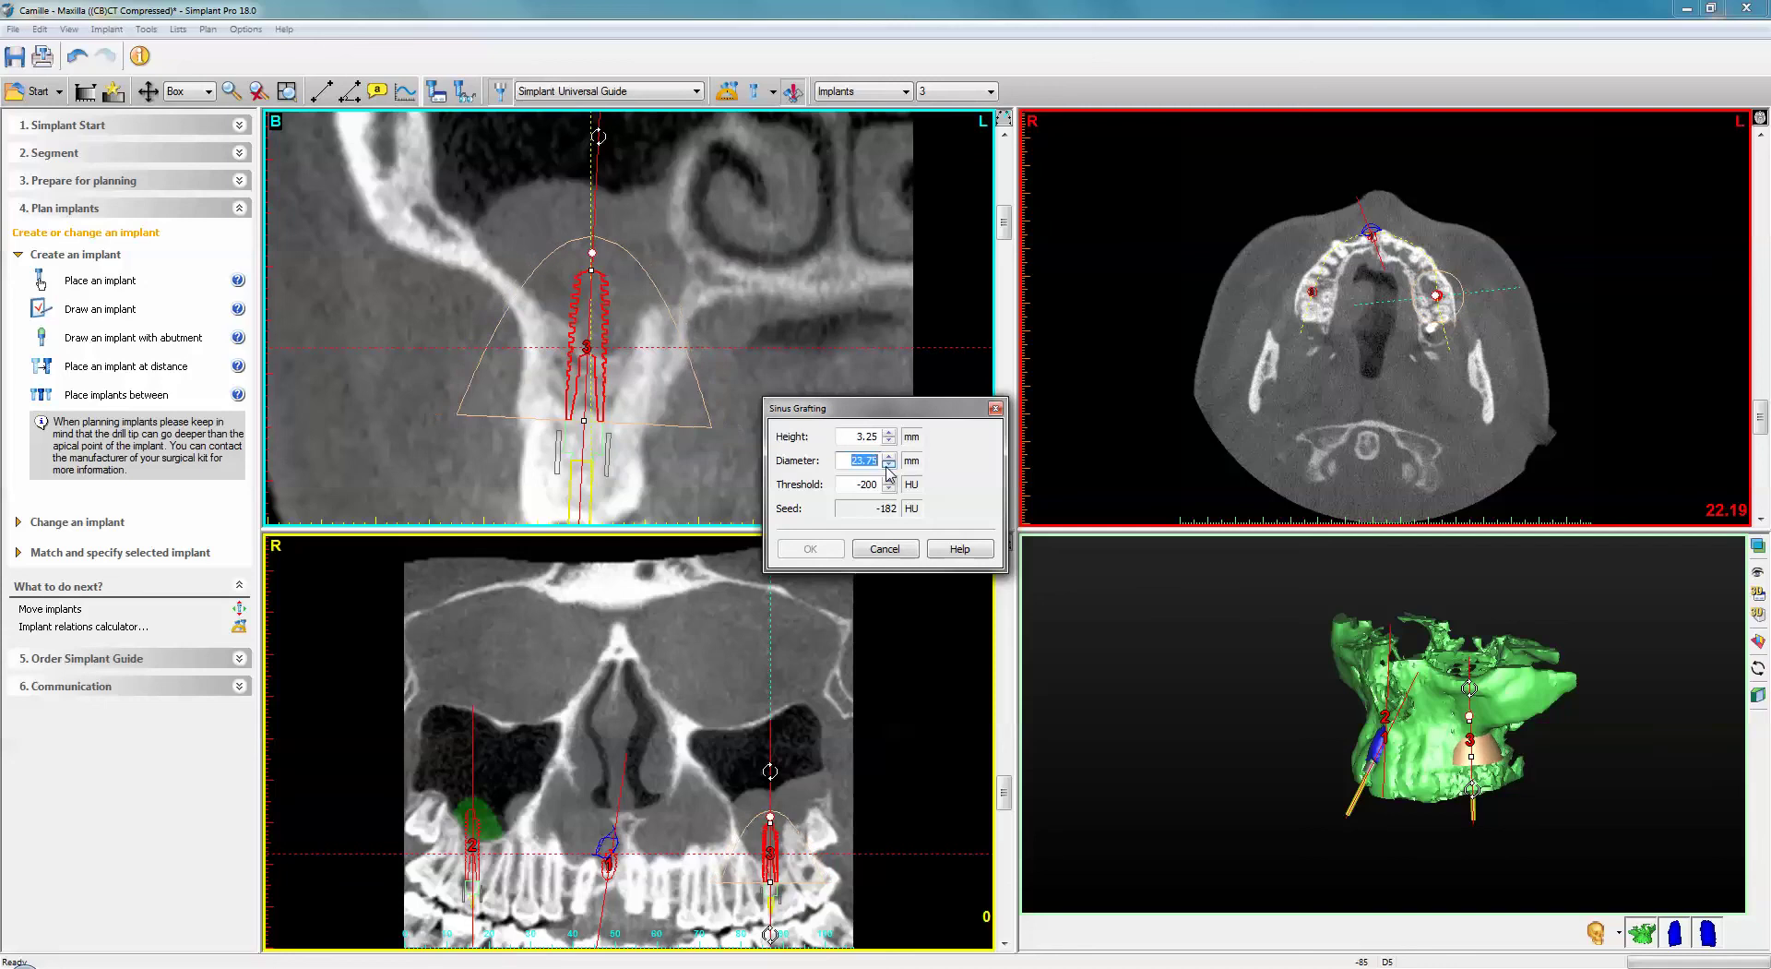